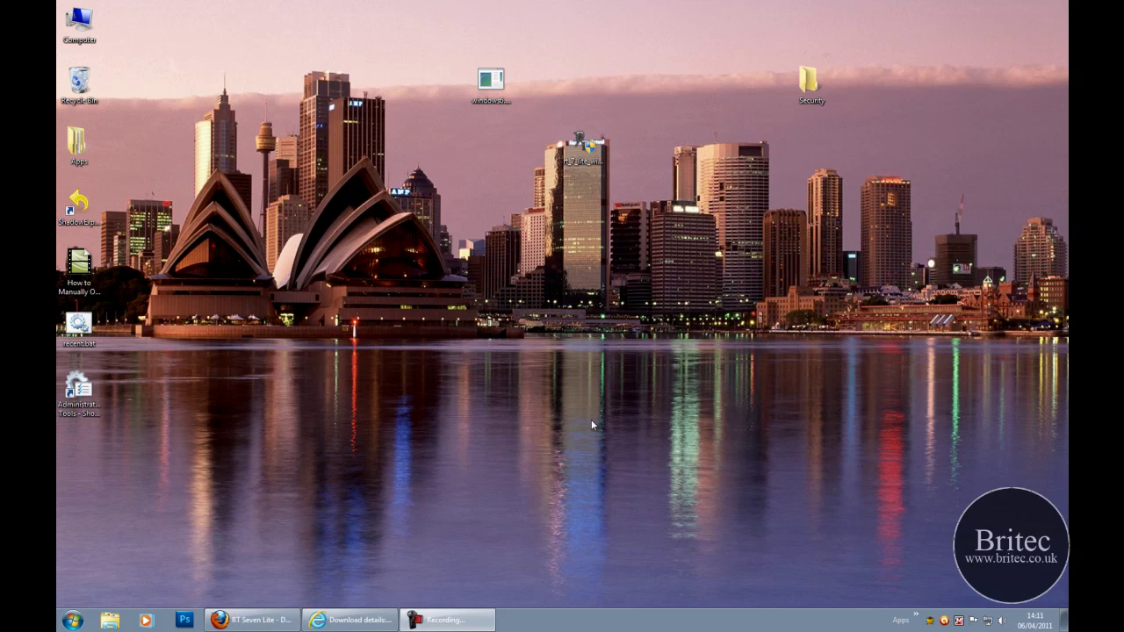
- Review the RT Se7en Lite downloads page and Microsoft's Windows 7 Service Pack 1 (KB976932) download page in the web browser
{"action": "left_click", "coordinate": [222, 620]}
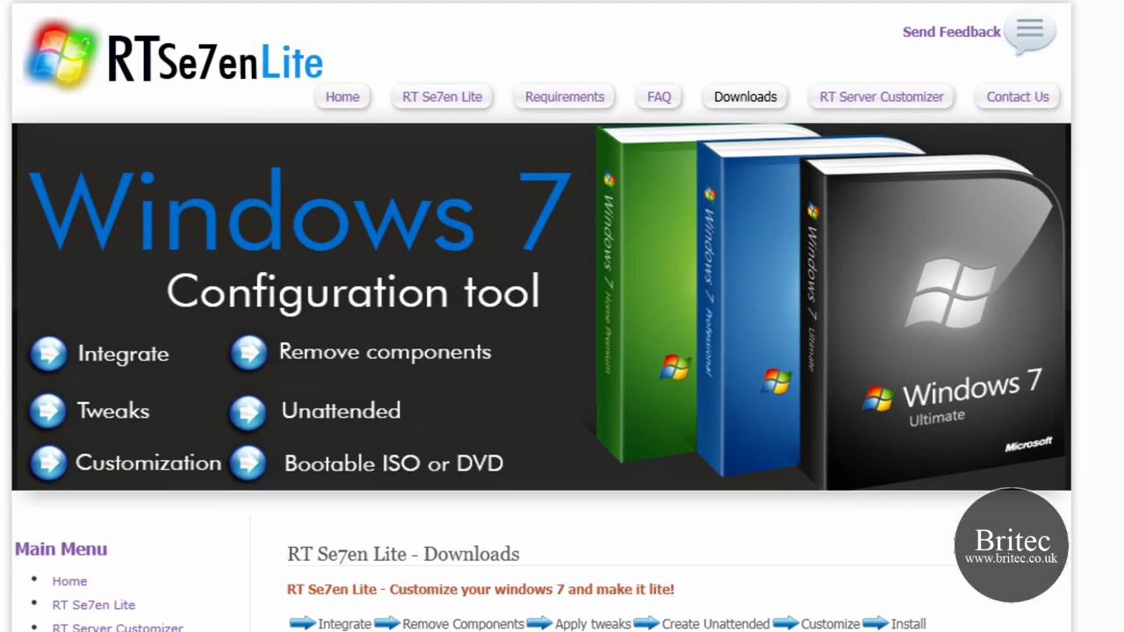
{"action": "scroll", "coordinate": [562, 316], "scroll_direction": "down", "scroll_amount": 15}
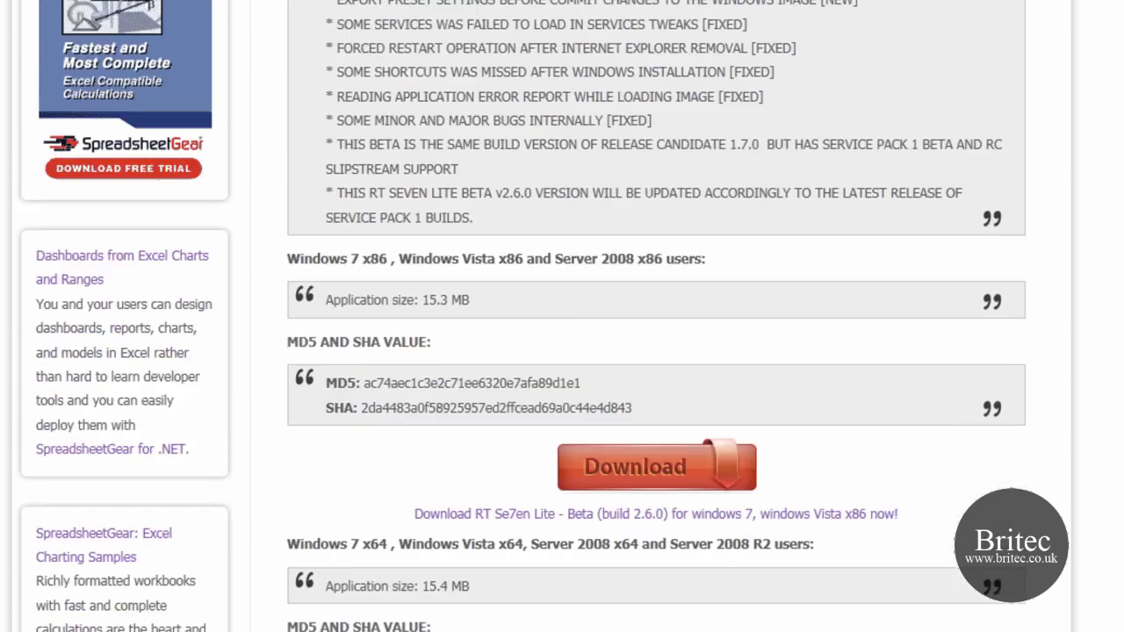
{"action": "scroll", "coordinate": [495, 198], "scroll_direction": "up", "scroll_amount": 15}
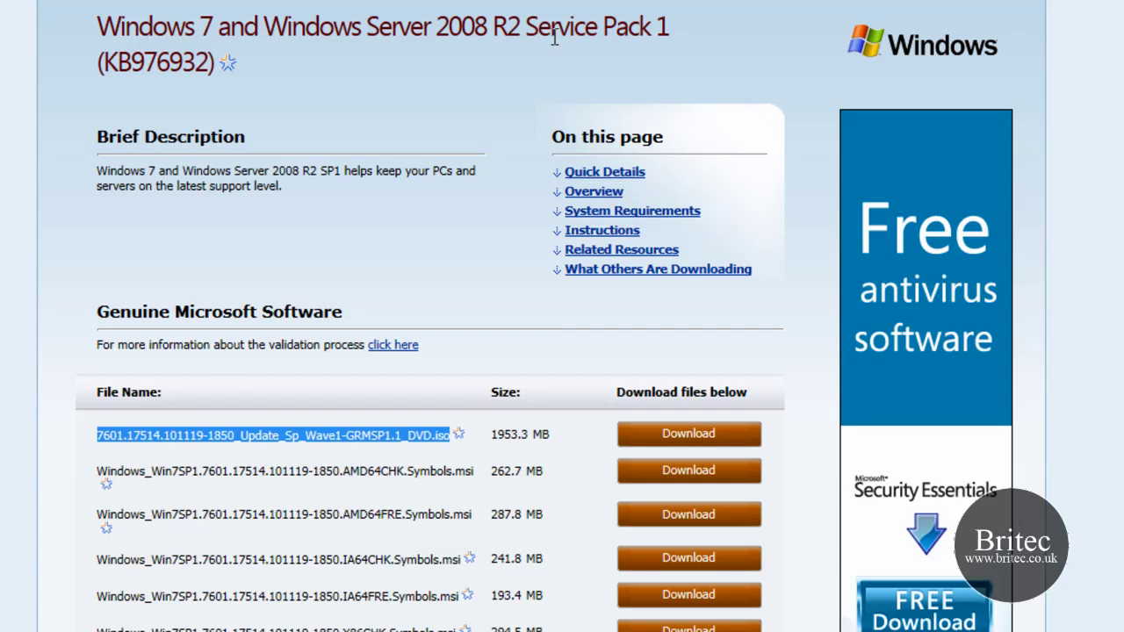
{"action": "left_click", "coordinate": [65, 465]}
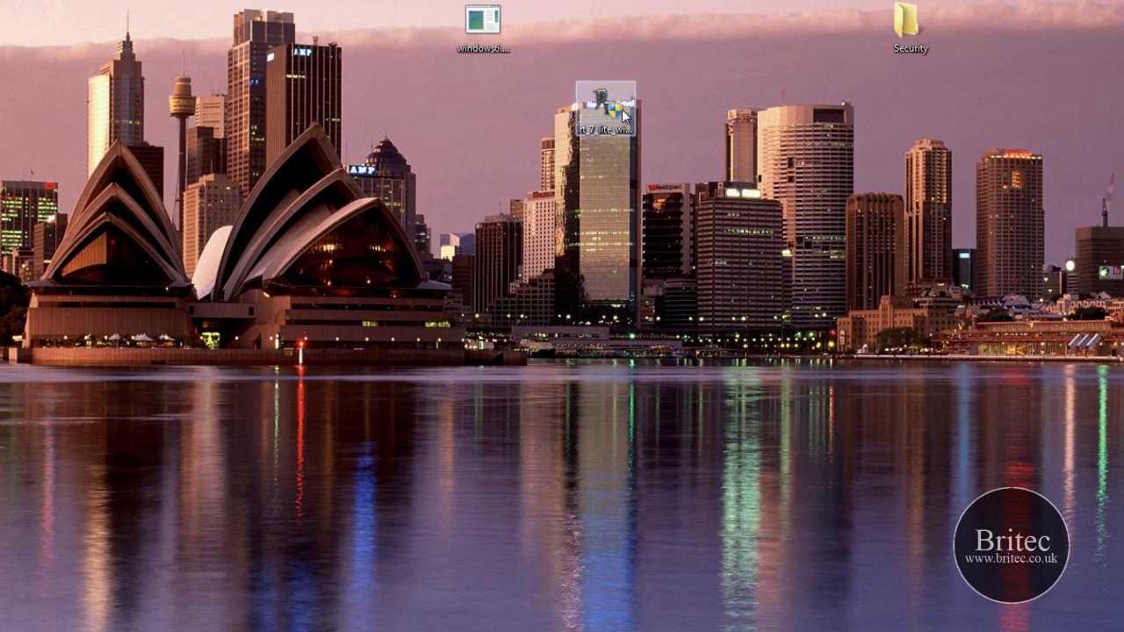
- Install RT 7 Lite x64 from its desktop installer, keeping the default installation folder and accepting the license agreement
{"action": "left_click", "coordinate": [605, 109]}
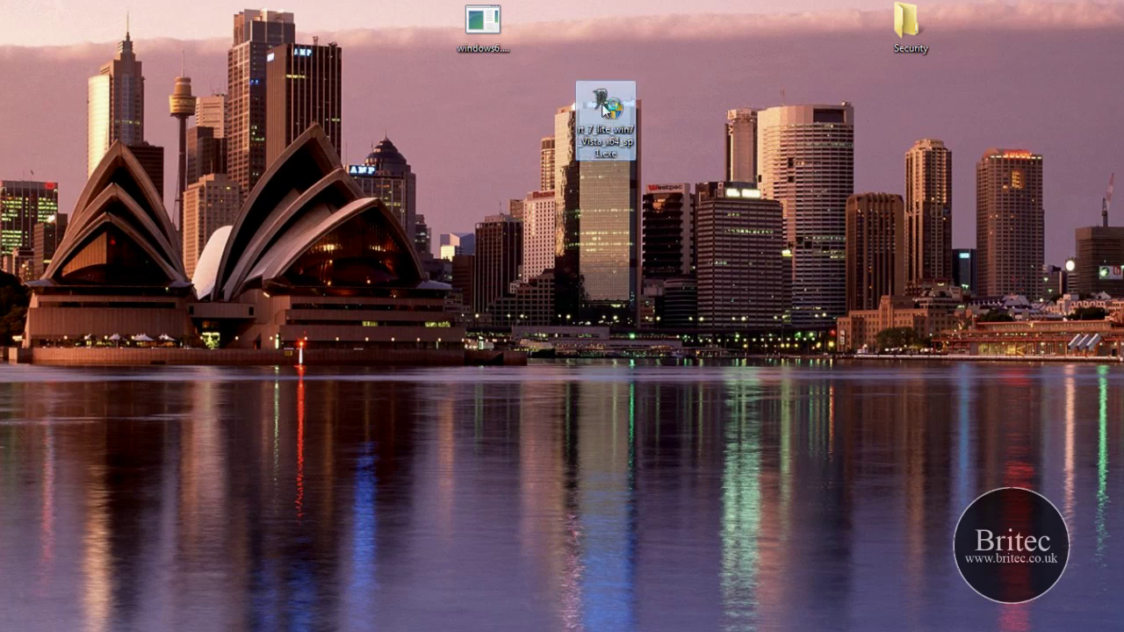
{"action": "left_click", "coordinate": [635, 378]}
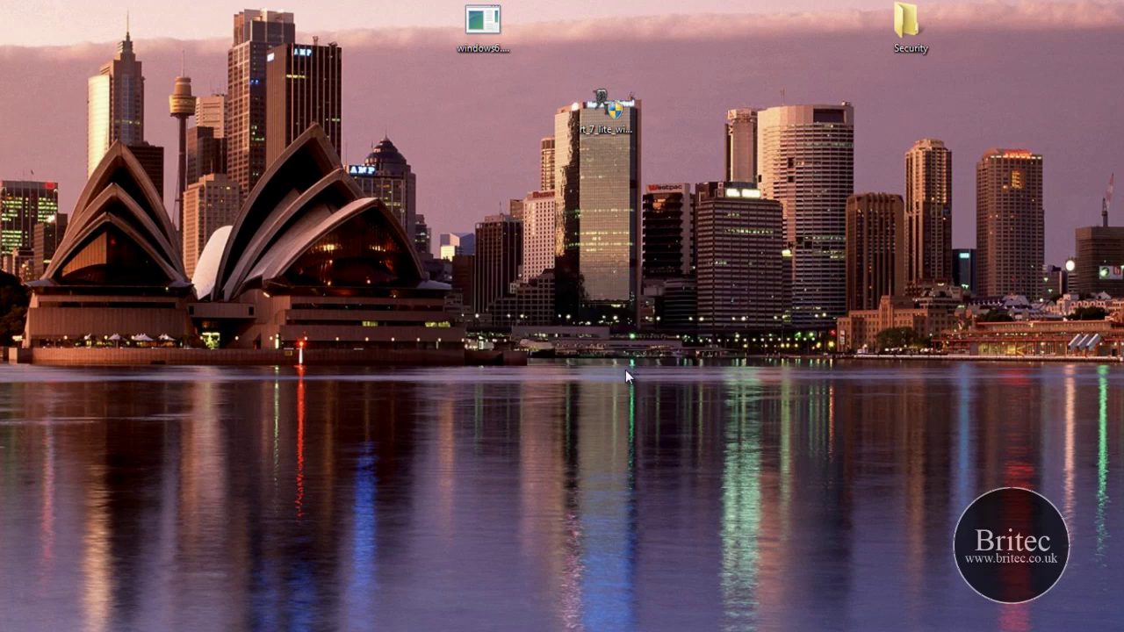
{"action": "left_click", "coordinate": [660, 453]}
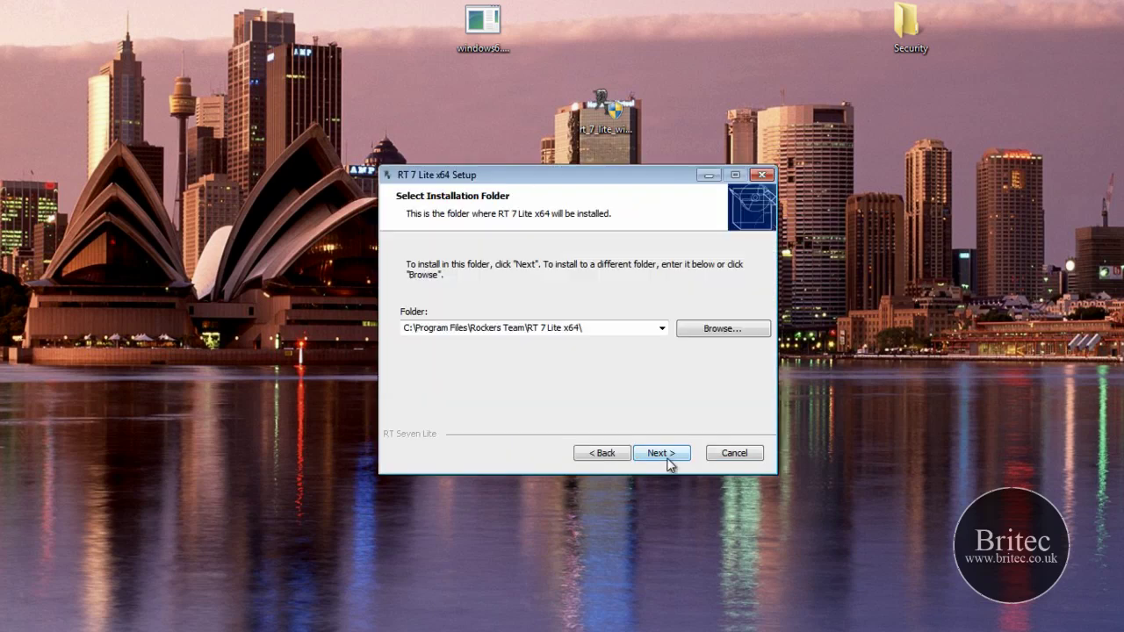
{"action": "left_click", "coordinate": [662, 452]}
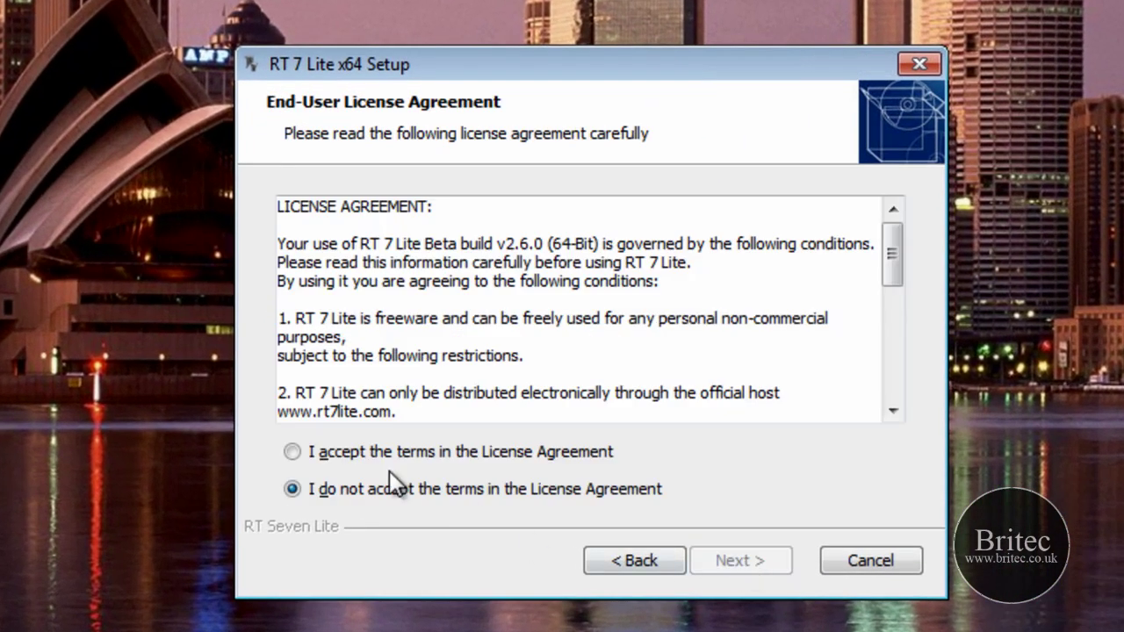
{"action": "left_click", "coordinate": [390, 452]}
{"action": "left_click", "coordinate": [744, 559]}
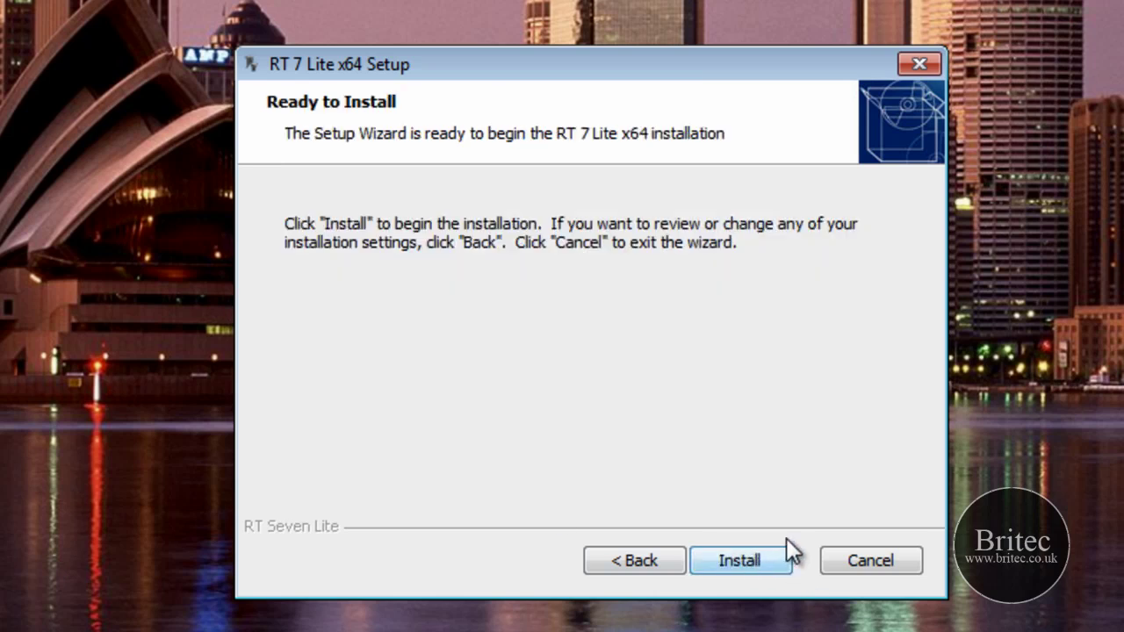
{"action": "left_click", "coordinate": [740, 560]}
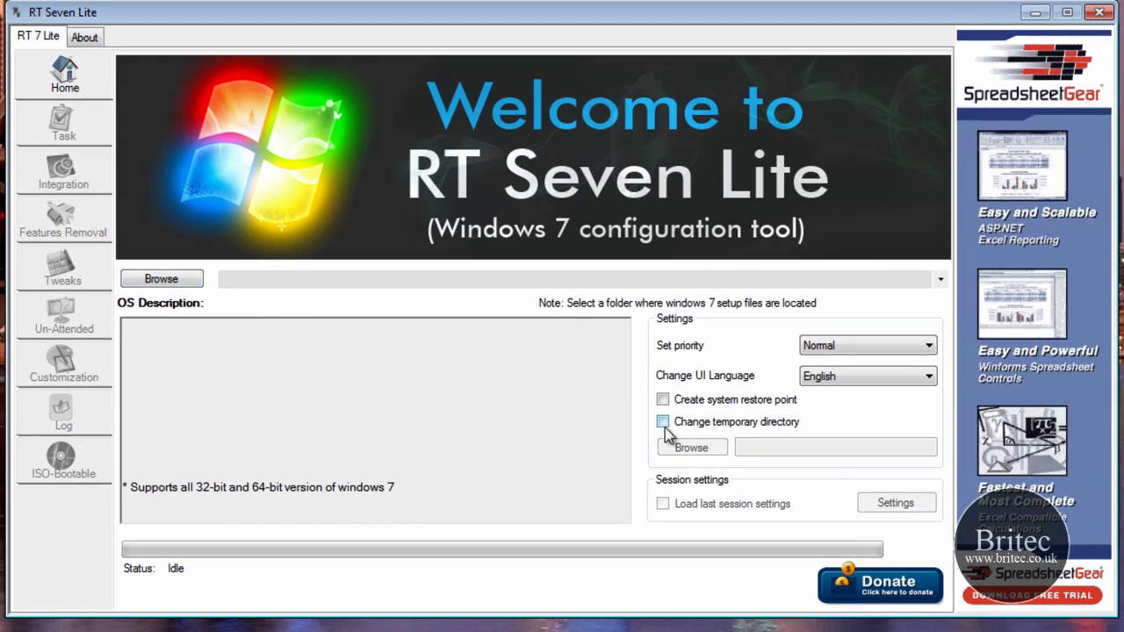
- Set the priority to High and select the Windows 7 disc in DVD RW Drive (E:) as the OS path
{"action": "left_click", "coordinate": [829, 347]}
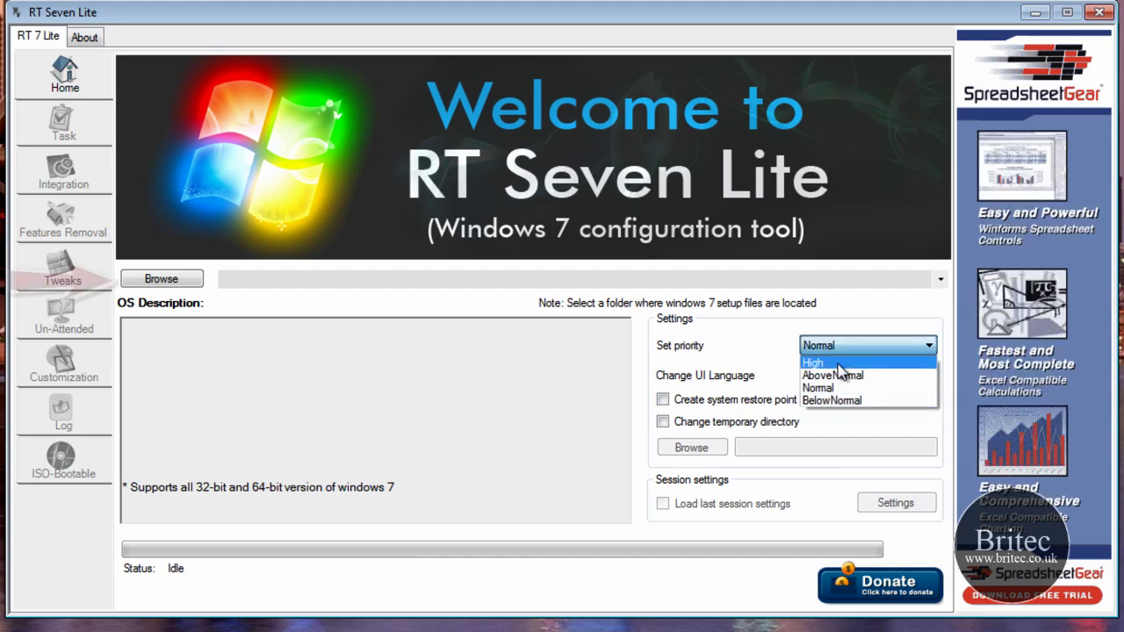
{"action": "left_click", "coordinate": [818, 362]}
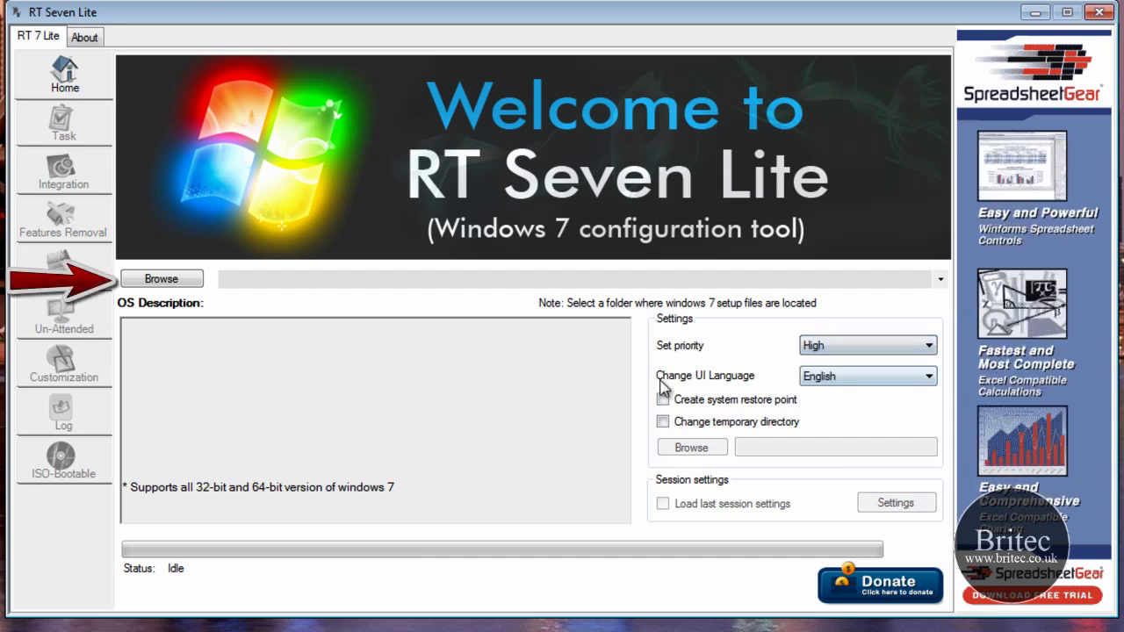
{"action": "left_click", "coordinate": [180, 280]}
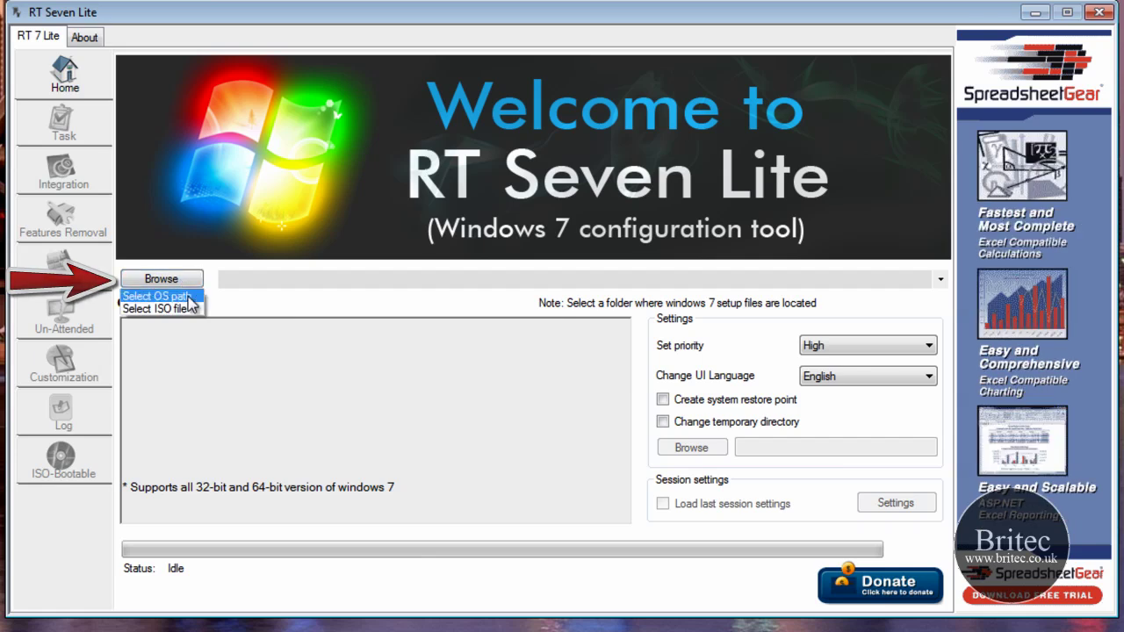
{"action": "left_click", "coordinate": [191, 296]}
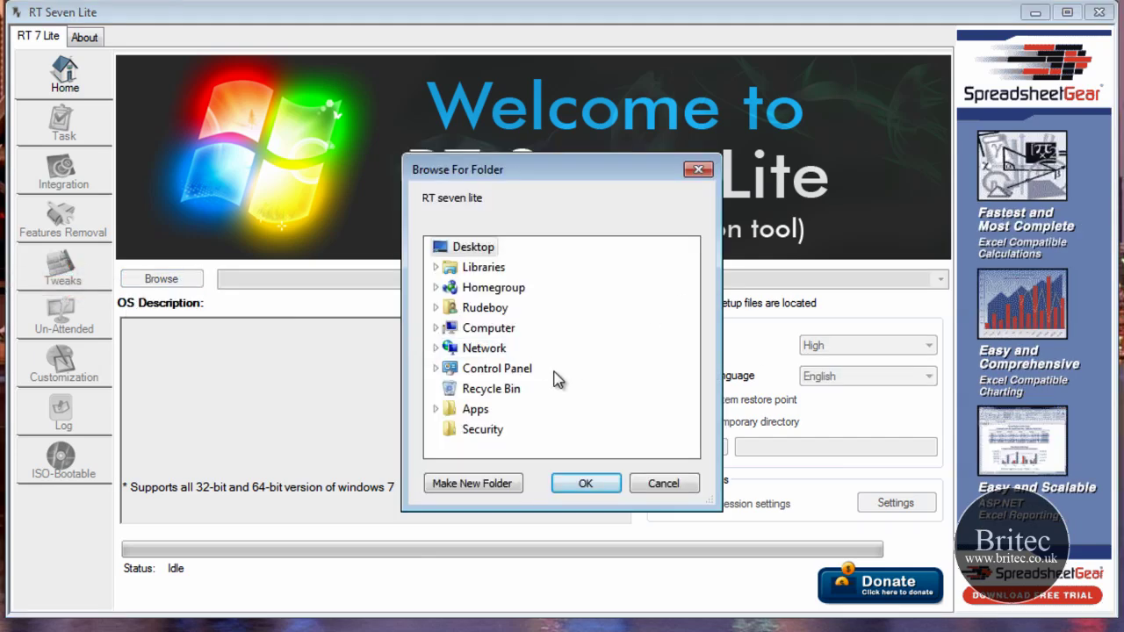
{"action": "left_click", "coordinate": [435, 327]}
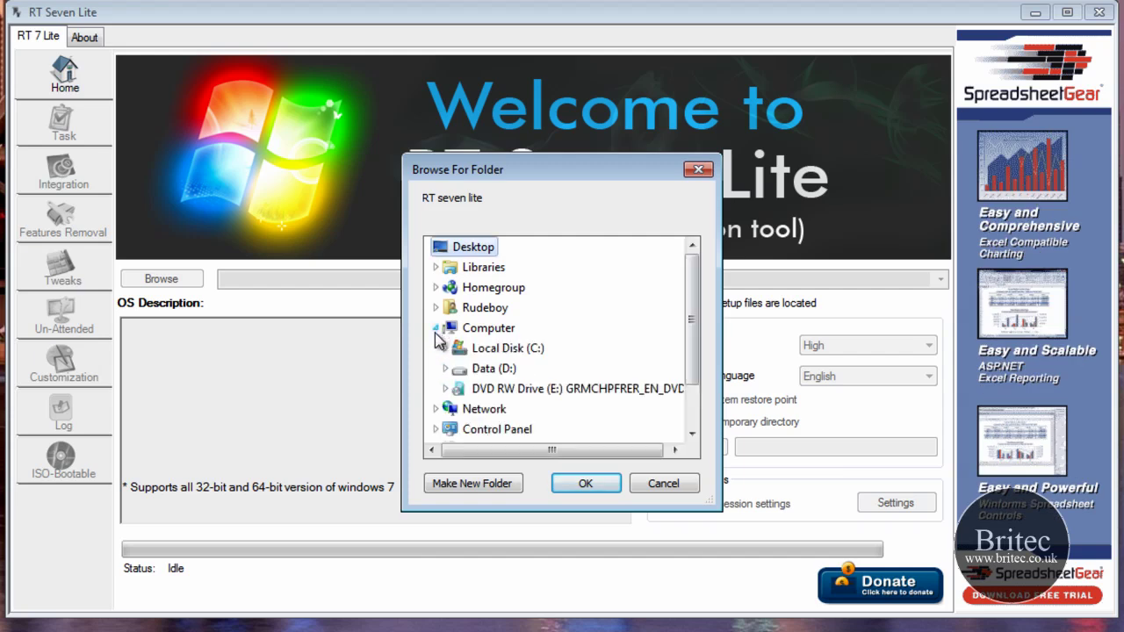
{"action": "left_click", "coordinate": [612, 397]}
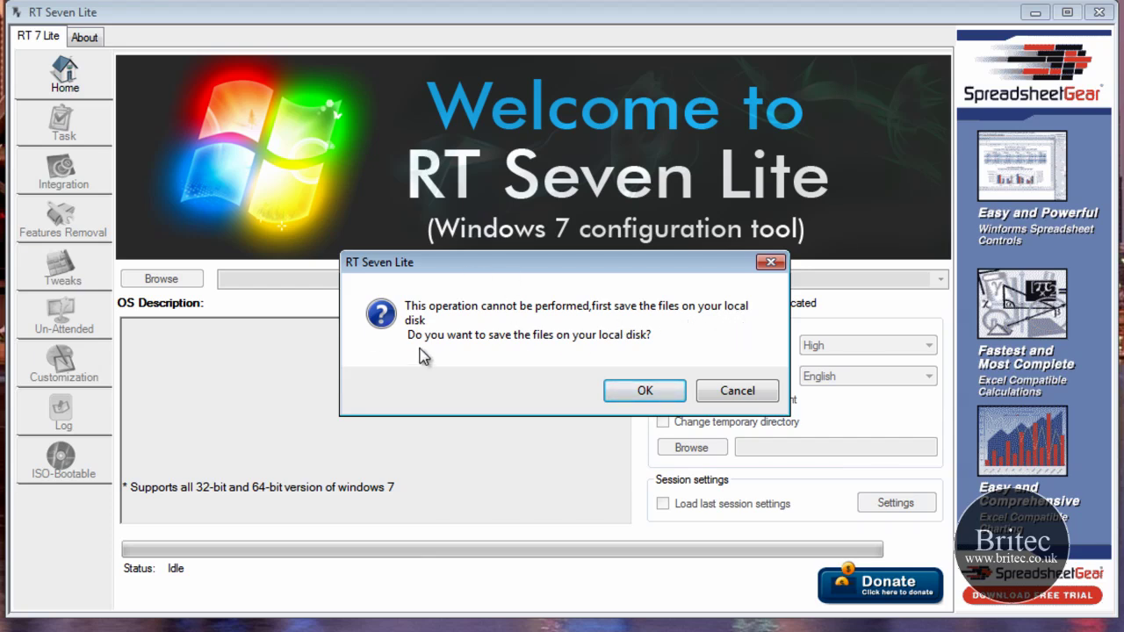
- Agree to save the setup files locally and copy them to a new folder named Win7sp1 on Local Disk (C:)
{"action": "left_click", "coordinate": [645, 393]}
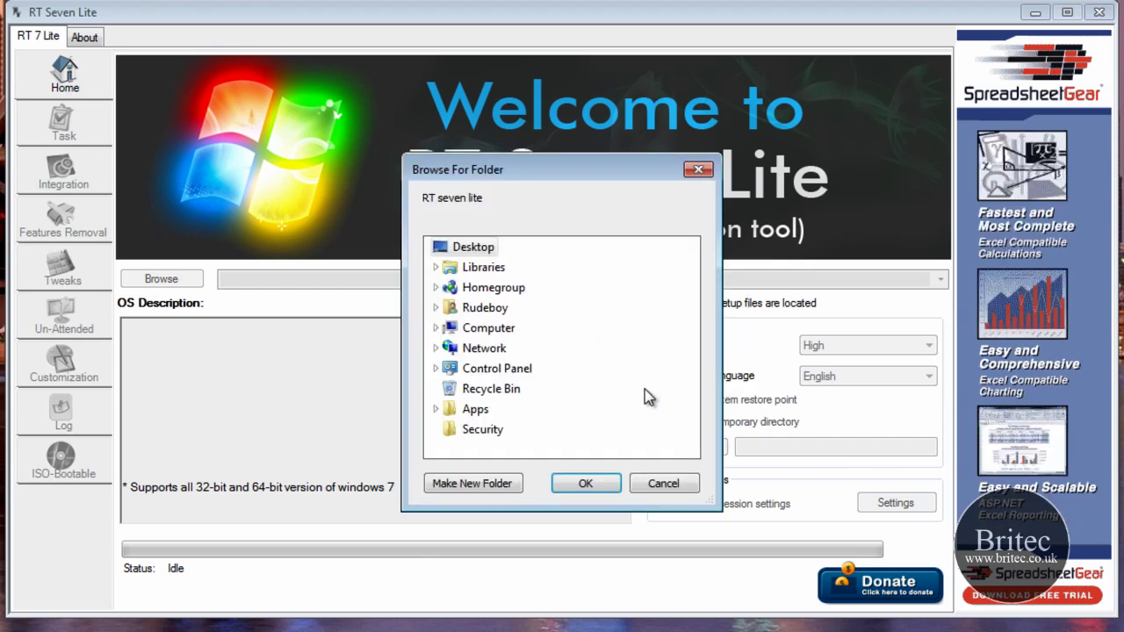
{"action": "left_click", "coordinate": [487, 494]}
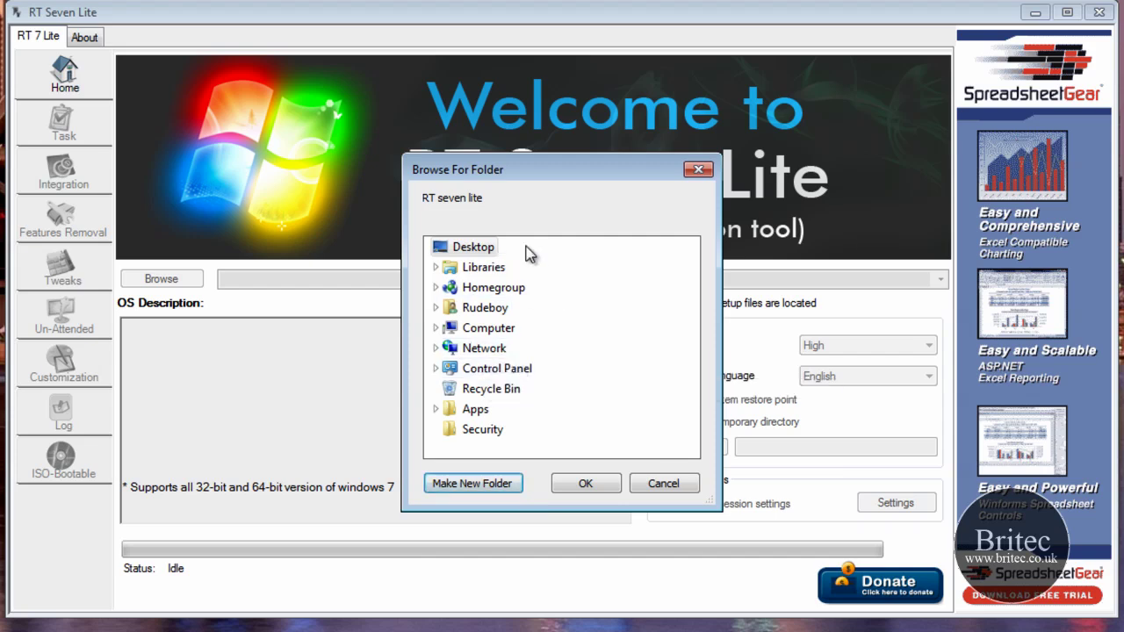
{"action": "left_click", "coordinate": [492, 330]}
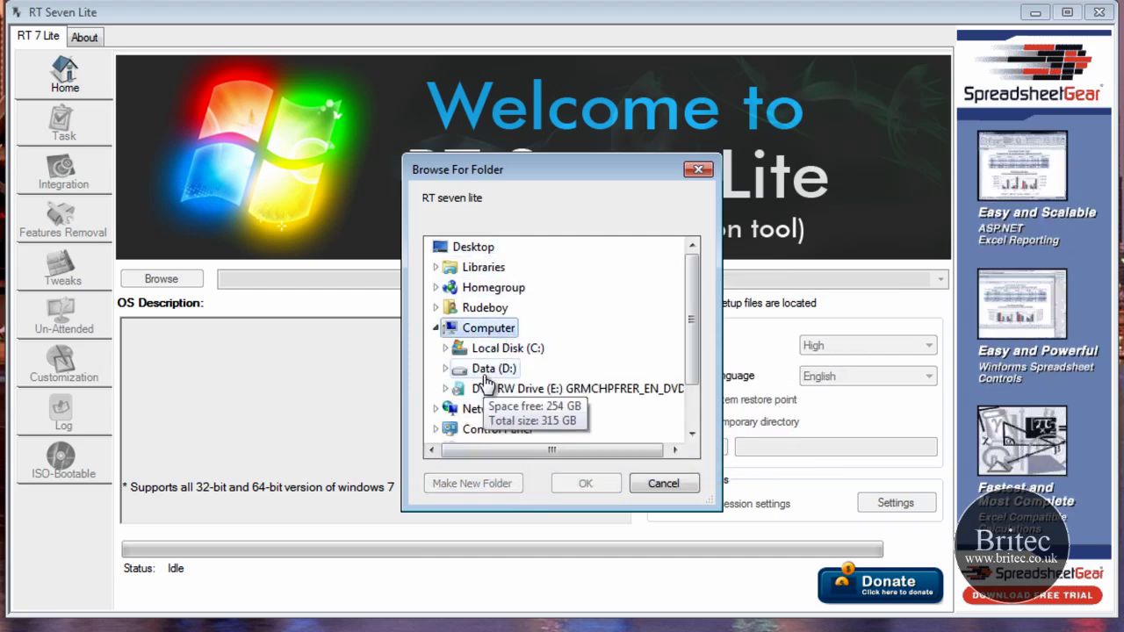
{"action": "left_click", "coordinate": [505, 349]}
{"action": "left_click", "coordinate": [491, 484]}
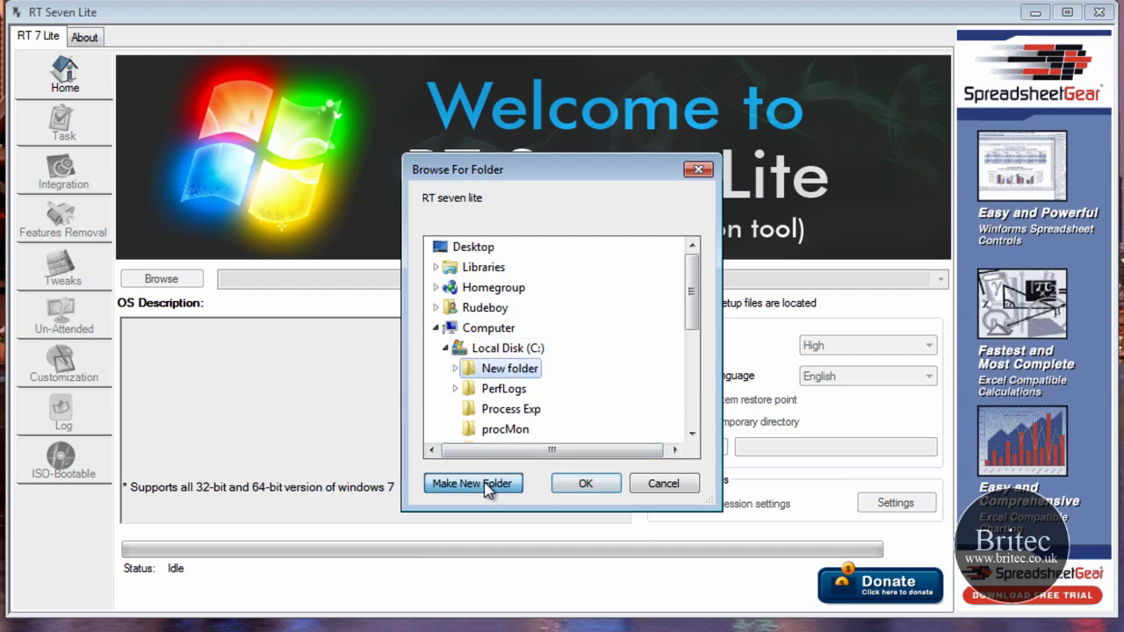
{"action": "type", "text": "Win"}
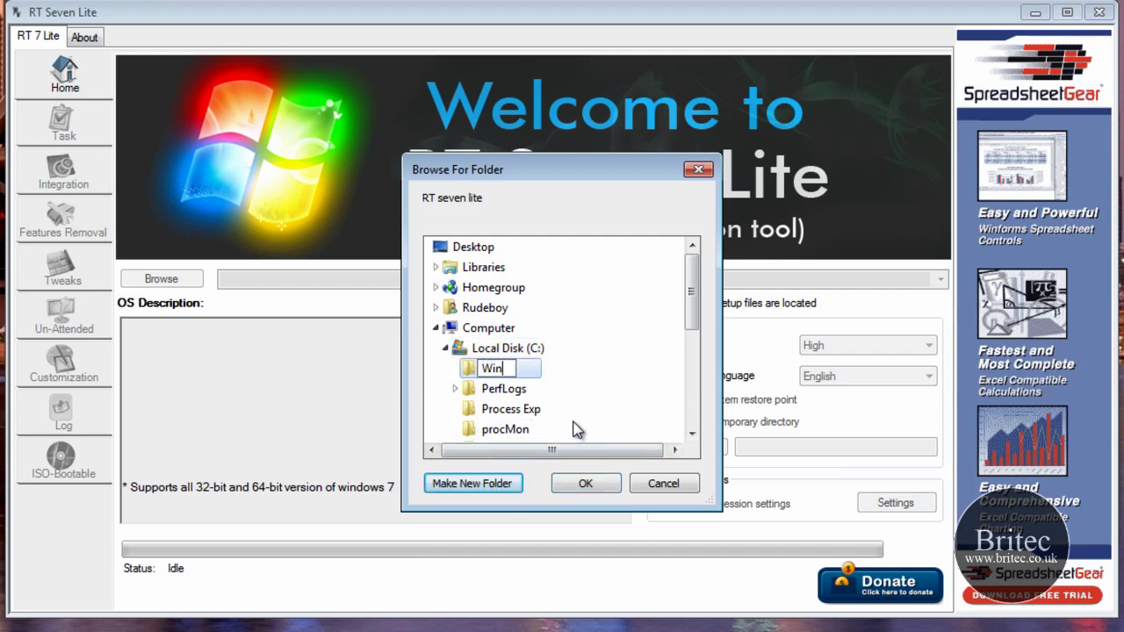
{"action": "type", "text": "7sp1"}
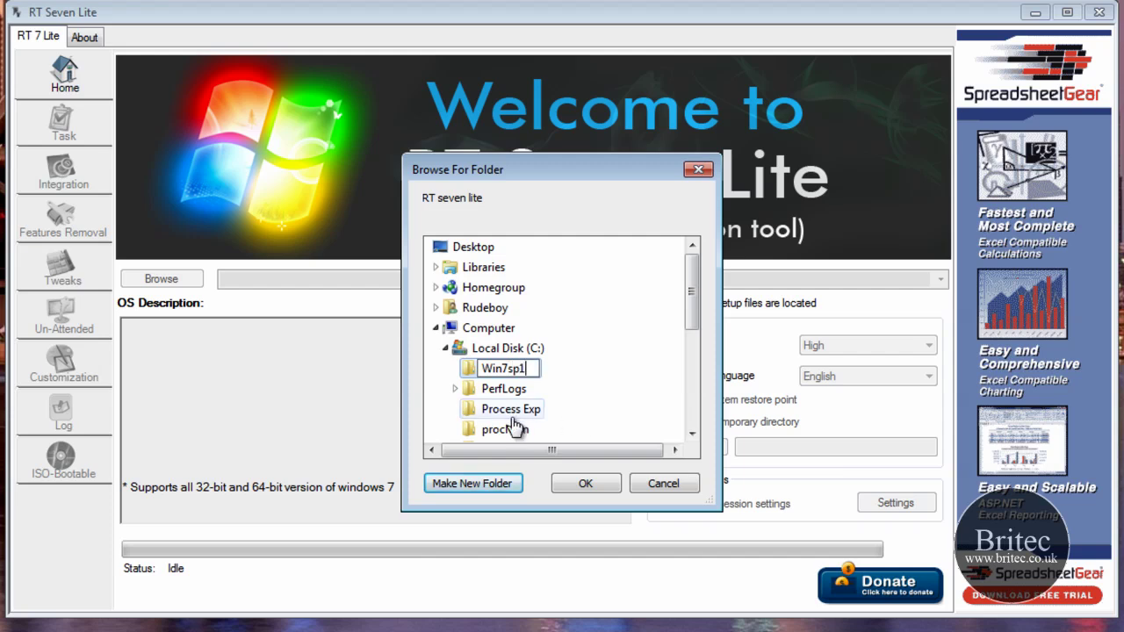
{"action": "key", "text": "Return"}
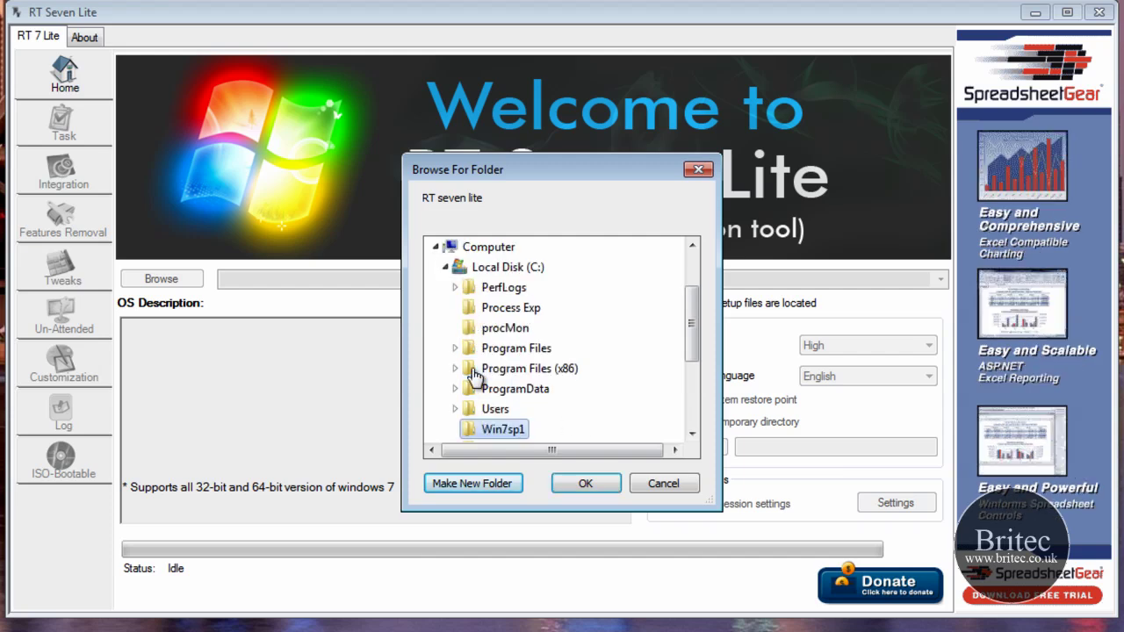
{"action": "left_click", "coordinate": [590, 493]}
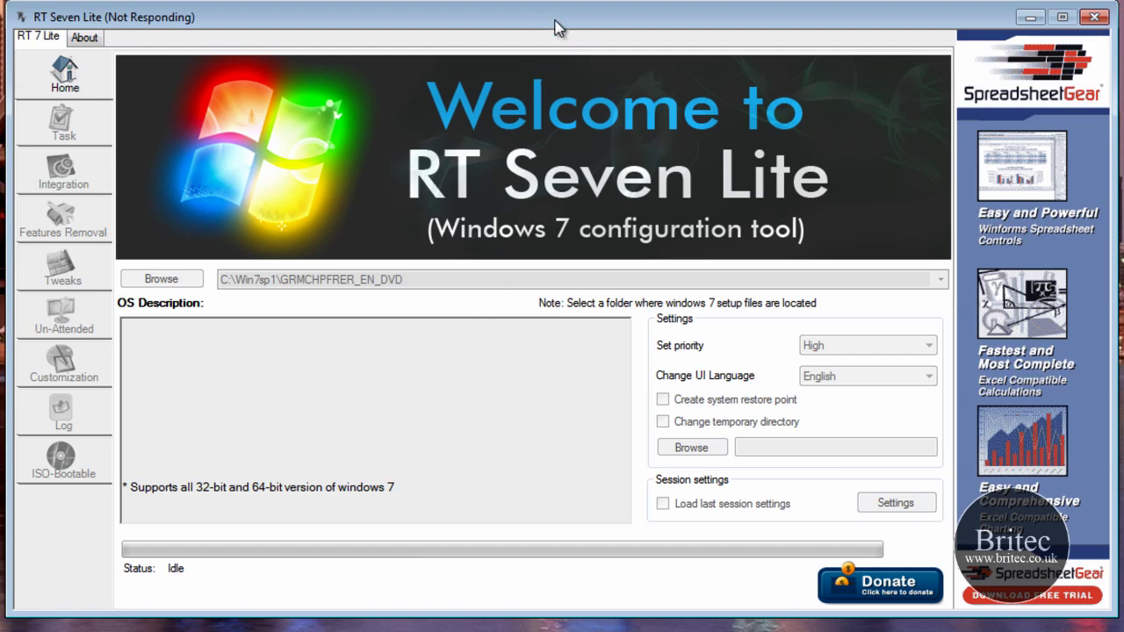
- Choose the Windows 7 HOMEPREMIUM image to configure, with Slipstream Service Pack enabled
{"action": "mouse_move", "coordinate": [555, 27]}
{"action": "left_mouse_down"}
{"action": "mouse_move", "coordinate": [565, 138]}
{"action": "mouse_move", "coordinate": [532, 374]}
{"action": "mouse_move", "coordinate": [582, 26]}
{"action": "mouse_move", "coordinate": [559, 38]}
{"action": "mouse_move", "coordinate": [569, 40]}
{"action": "left_mouse_up"}
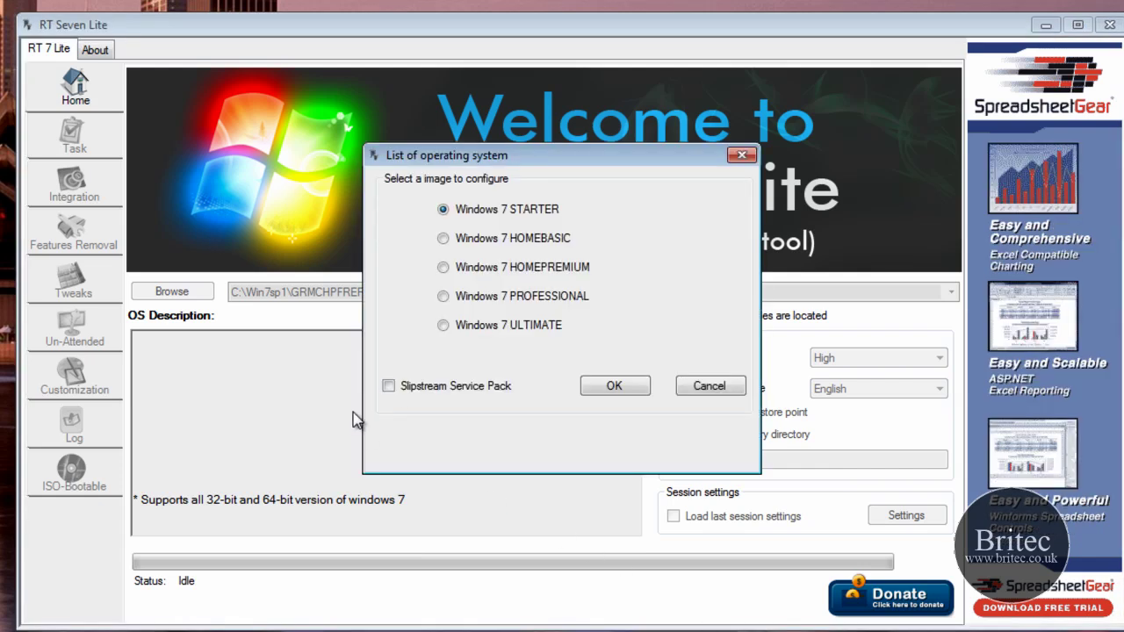
{"action": "left_click", "coordinate": [443, 267]}
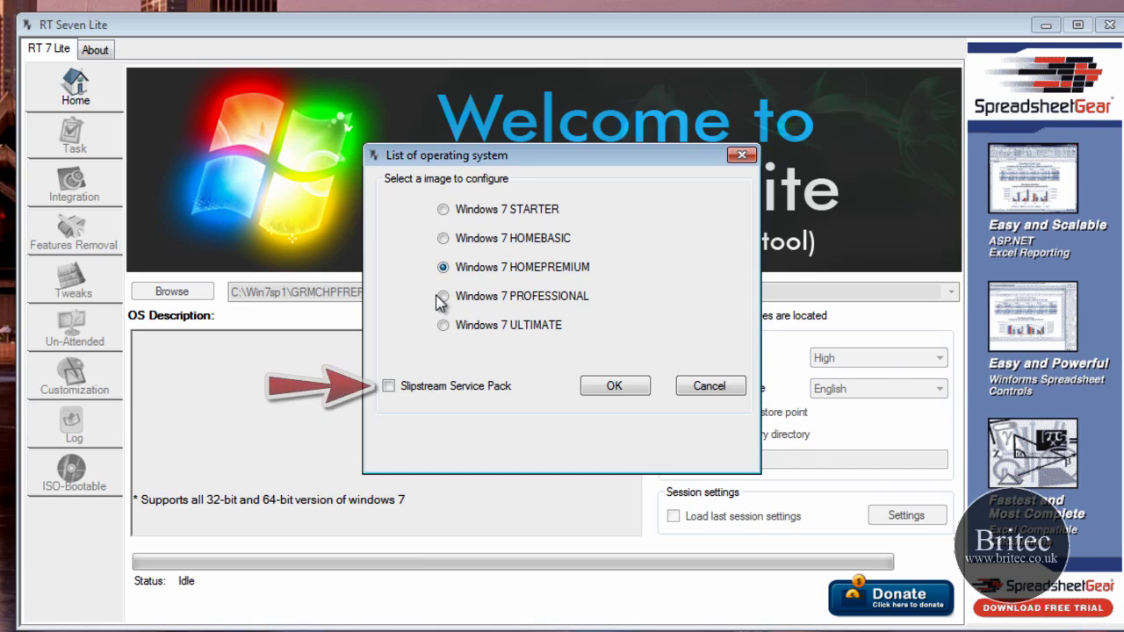
{"action": "left_click", "coordinate": [388, 386]}
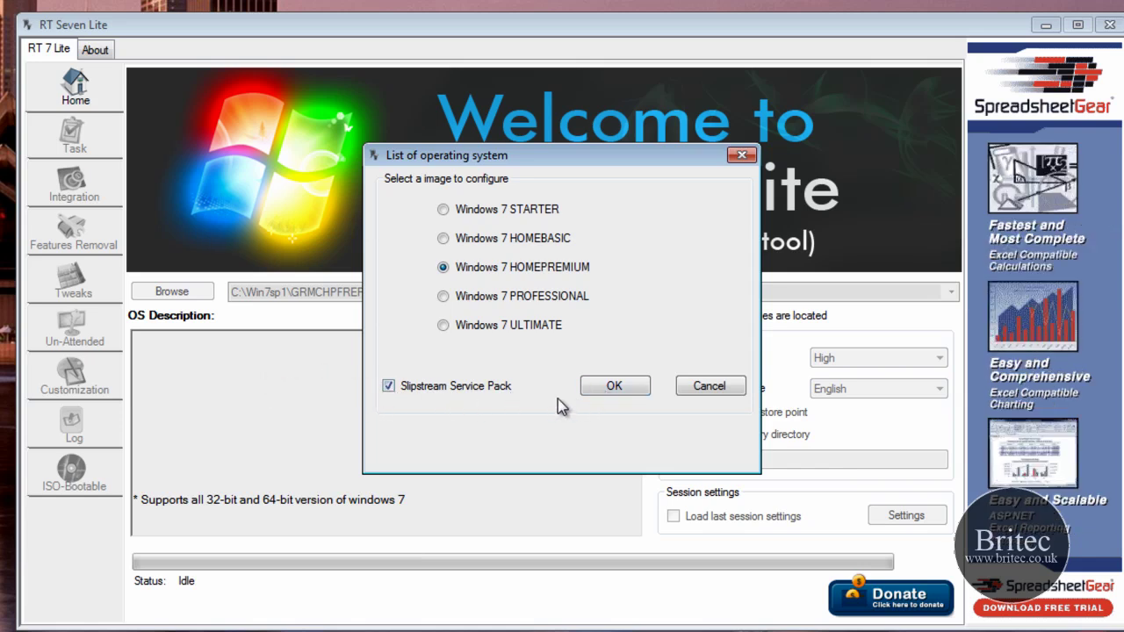
{"action": "left_click", "coordinate": [615, 390]}
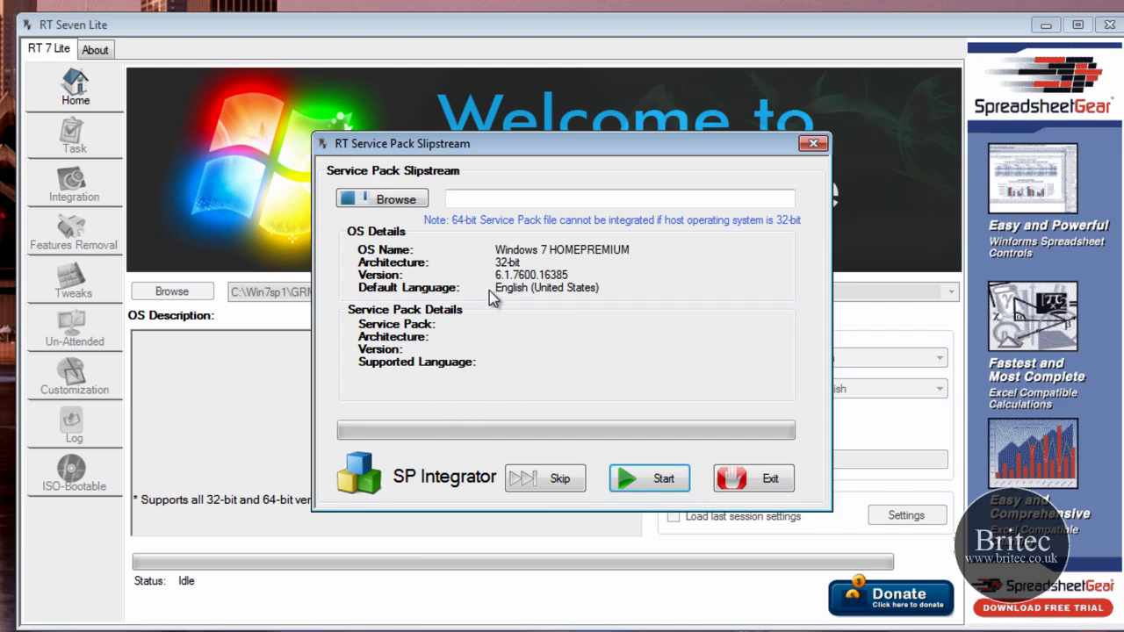
- Integrate the service pack file windows6.1-KB976932-X86.exe from Local Disk (C:) into the image and proceed to loading it
{"action": "left_click", "coordinate": [393, 202]}
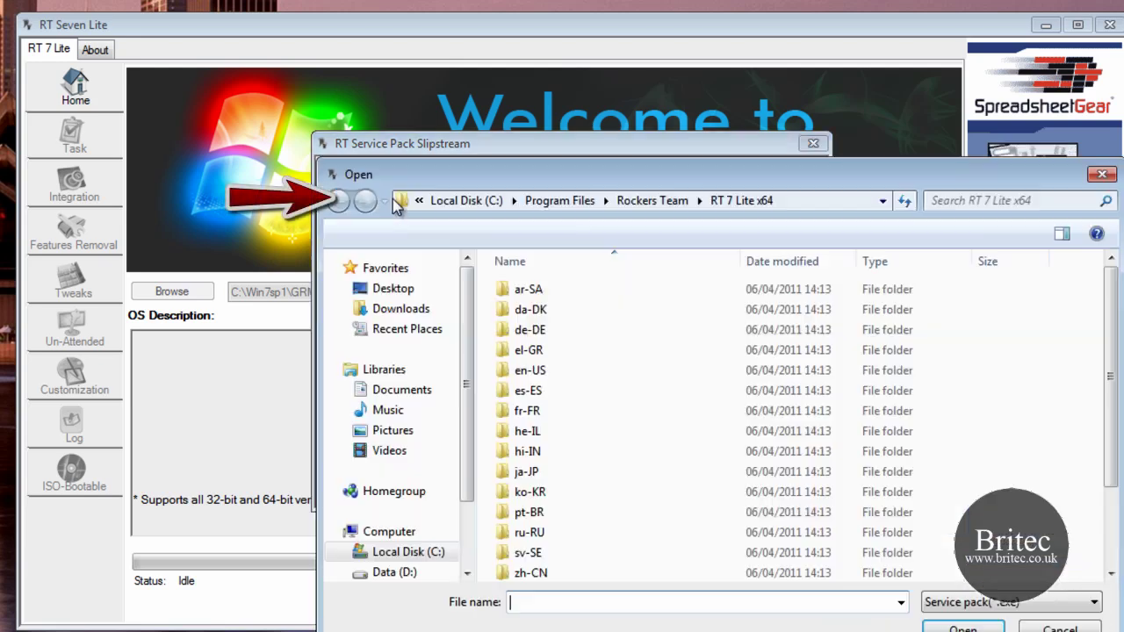
{"action": "left_click_drag", "start_coordinate": [664, 169], "coordinate": [510, 140]}
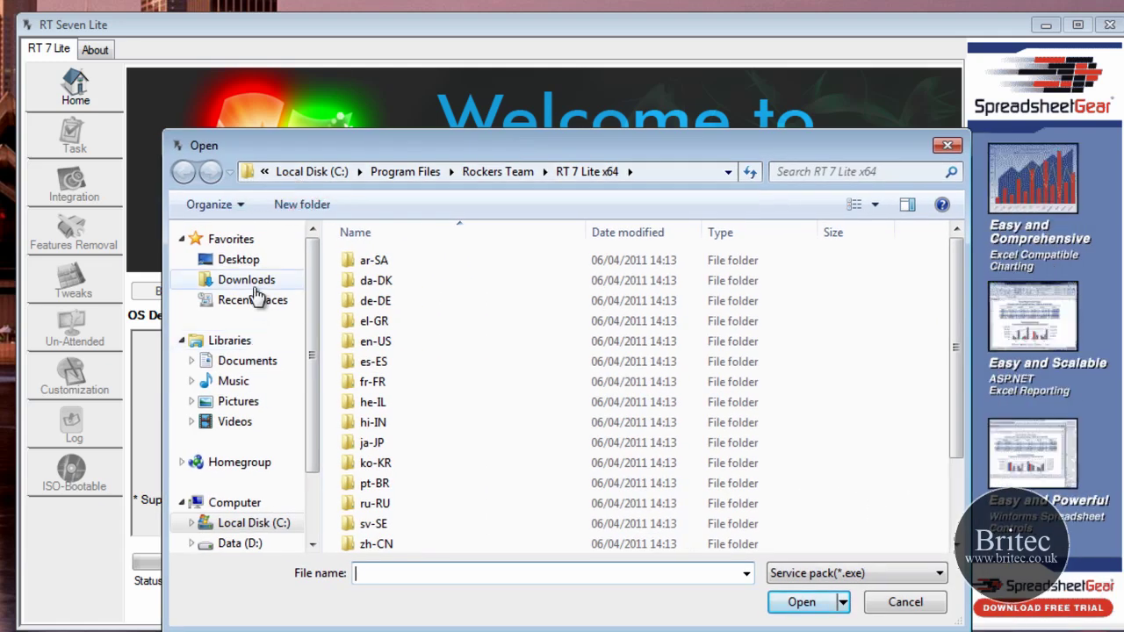
{"action": "left_click", "coordinate": [245, 523]}
{"action": "left_click", "coordinate": [436, 444]}
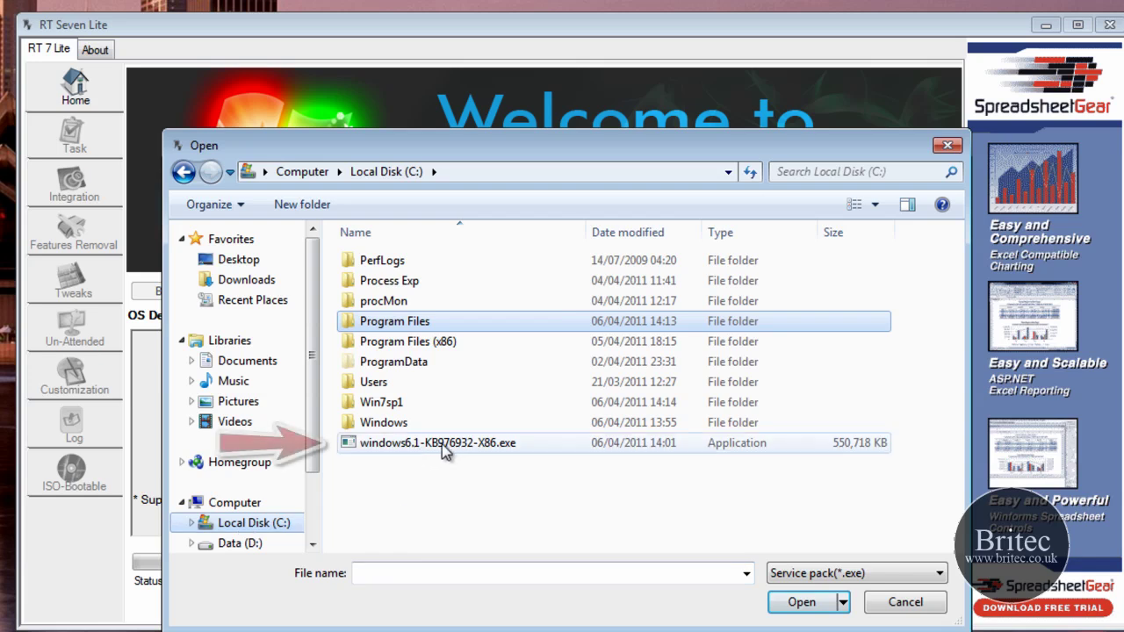
{"action": "left_click", "coordinate": [801, 601]}
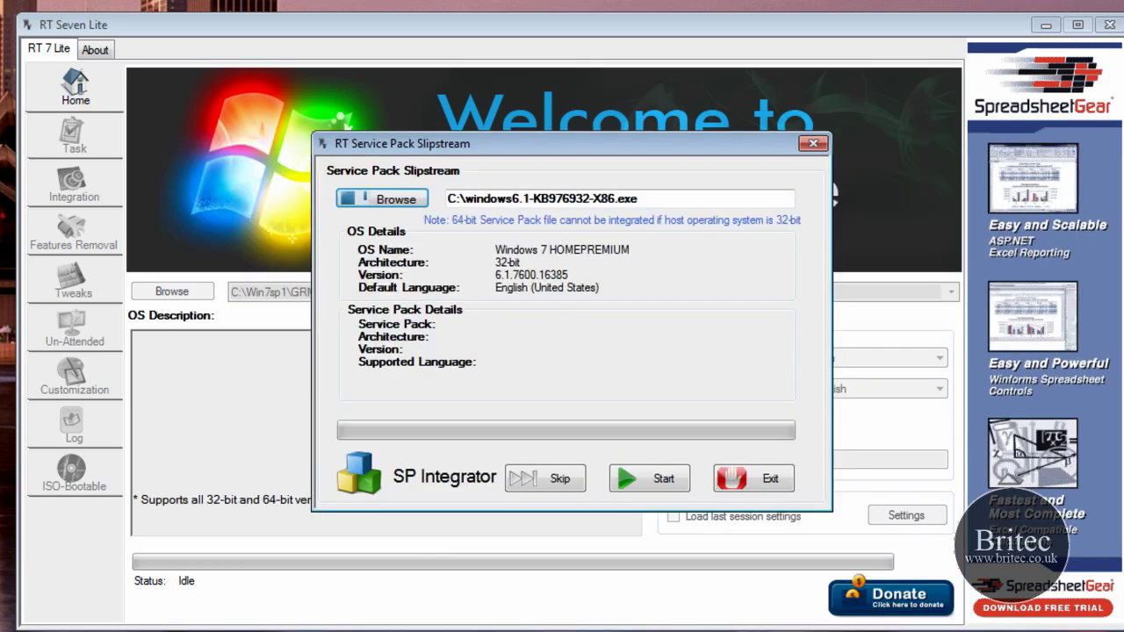
{"action": "left_click", "coordinate": [661, 485]}
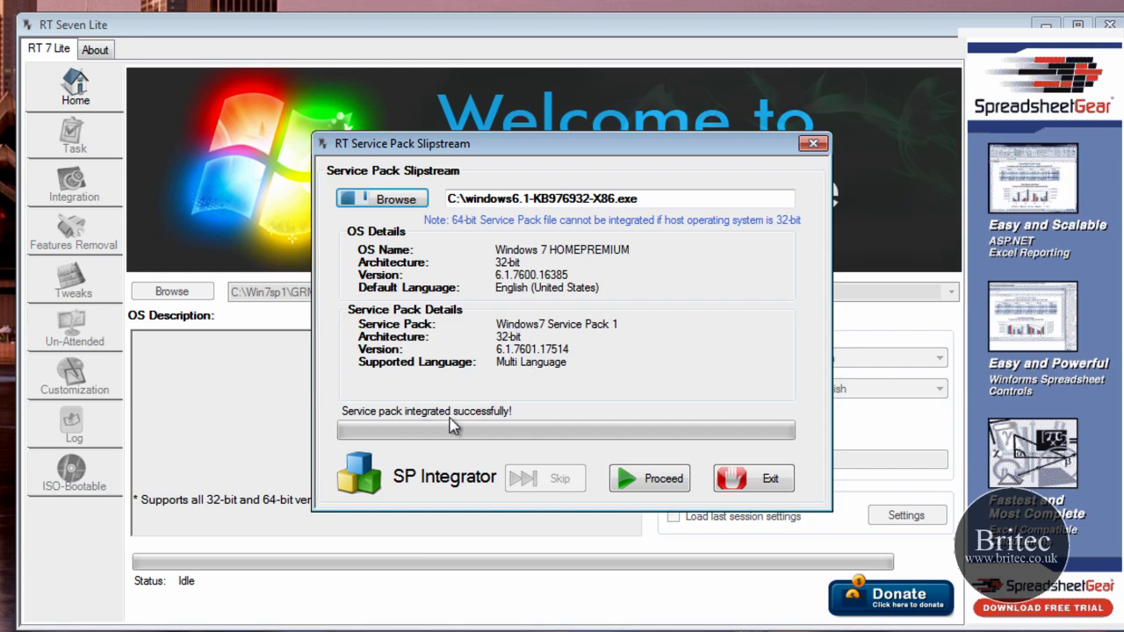
{"action": "left_click", "coordinate": [648, 483]}
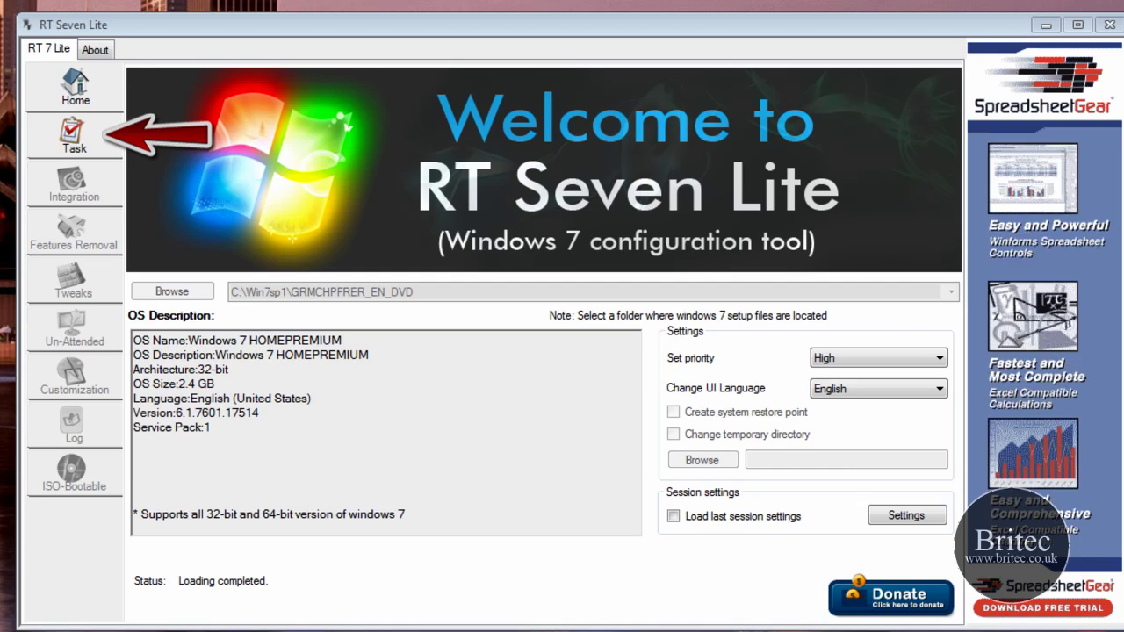
- Enable the Integration and ISO Bootable tasks for the loaded image
{"action": "left_click", "coordinate": [74, 140]}
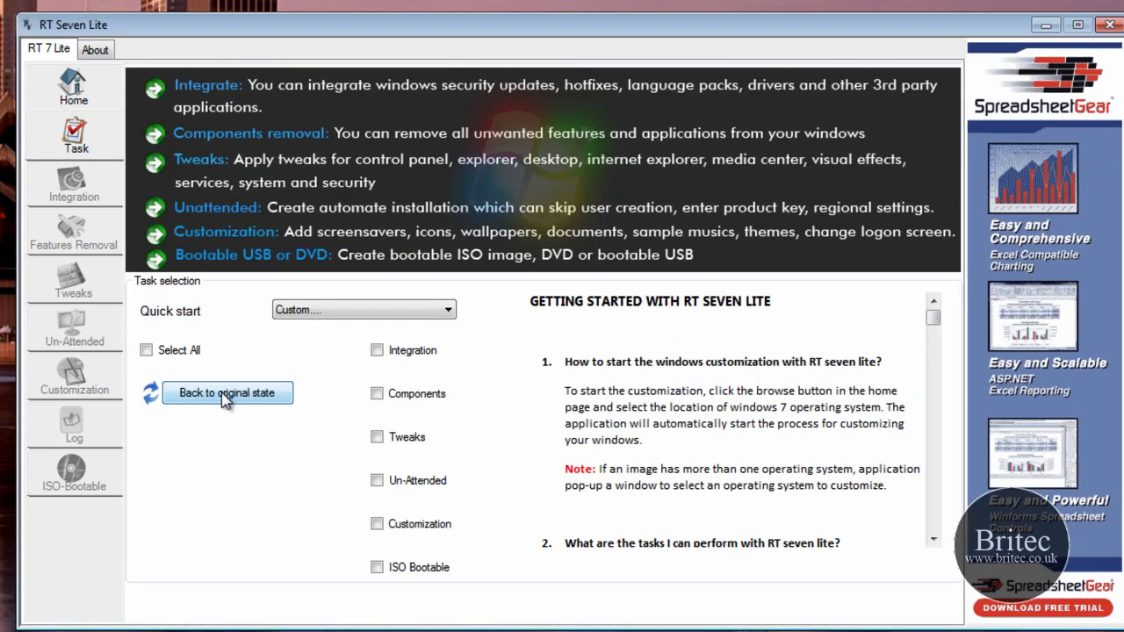
{"action": "left_click", "coordinate": [377, 353]}
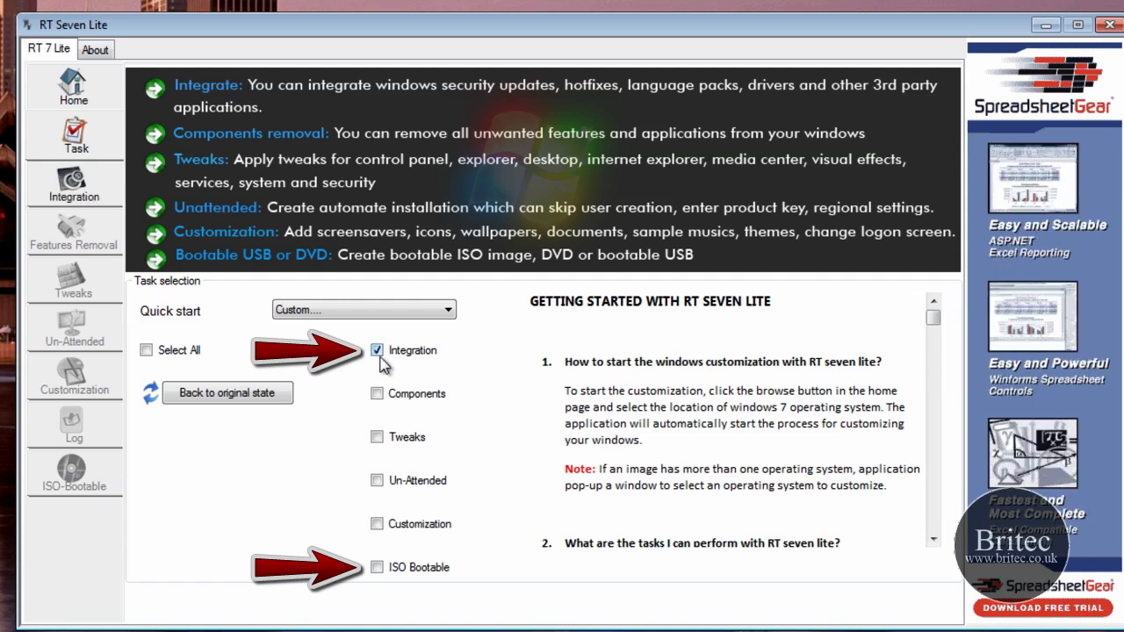
{"action": "left_click", "coordinate": [376, 568]}
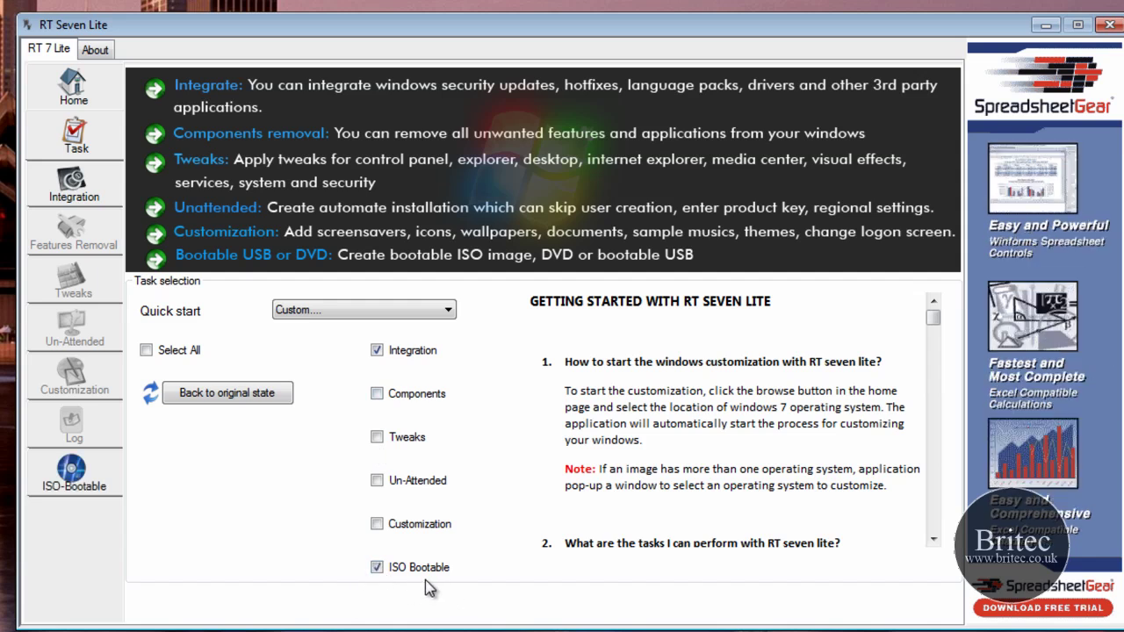
- Add the update file IE9-win7.msu from Local Disk (C:) to the updates for integration
{"action": "left_click", "coordinate": [82, 195]}
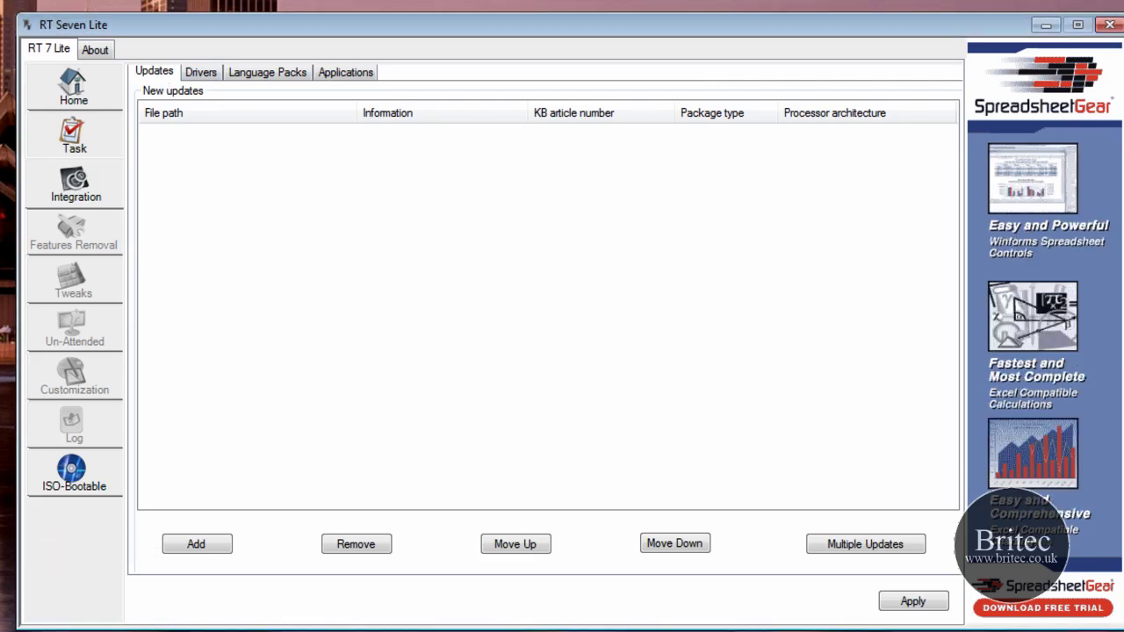
{"action": "left_click", "coordinate": [211, 545]}
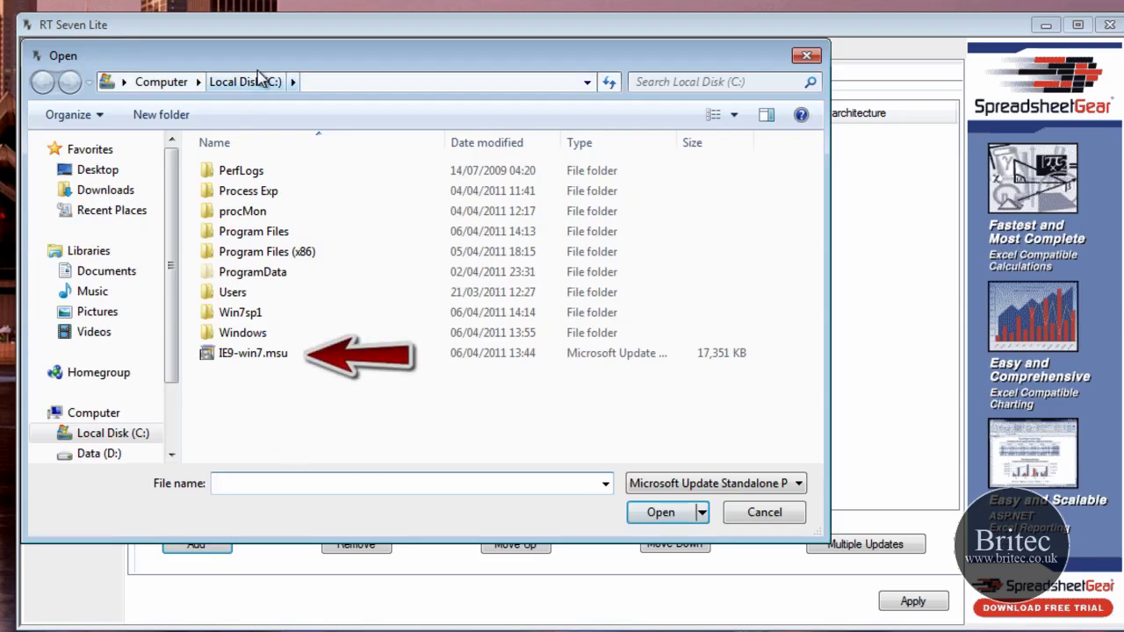
{"action": "left_click_drag", "start_coordinate": [268, 63], "coordinate": [334, 87]}
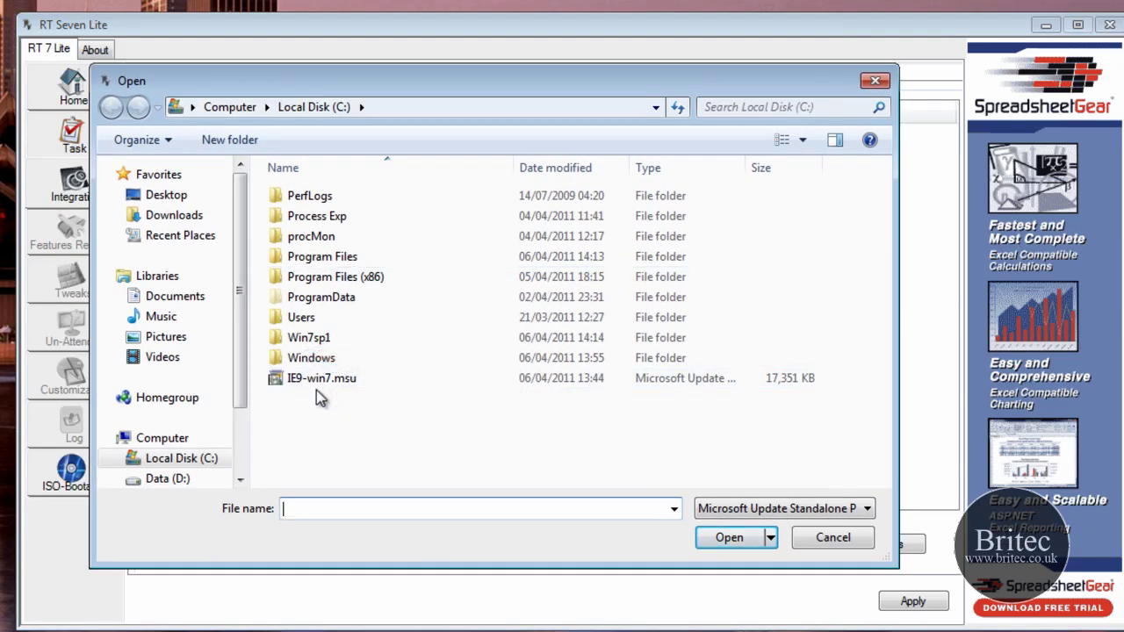
{"action": "left_click", "coordinate": [316, 381]}
{"action": "left_click", "coordinate": [727, 540]}
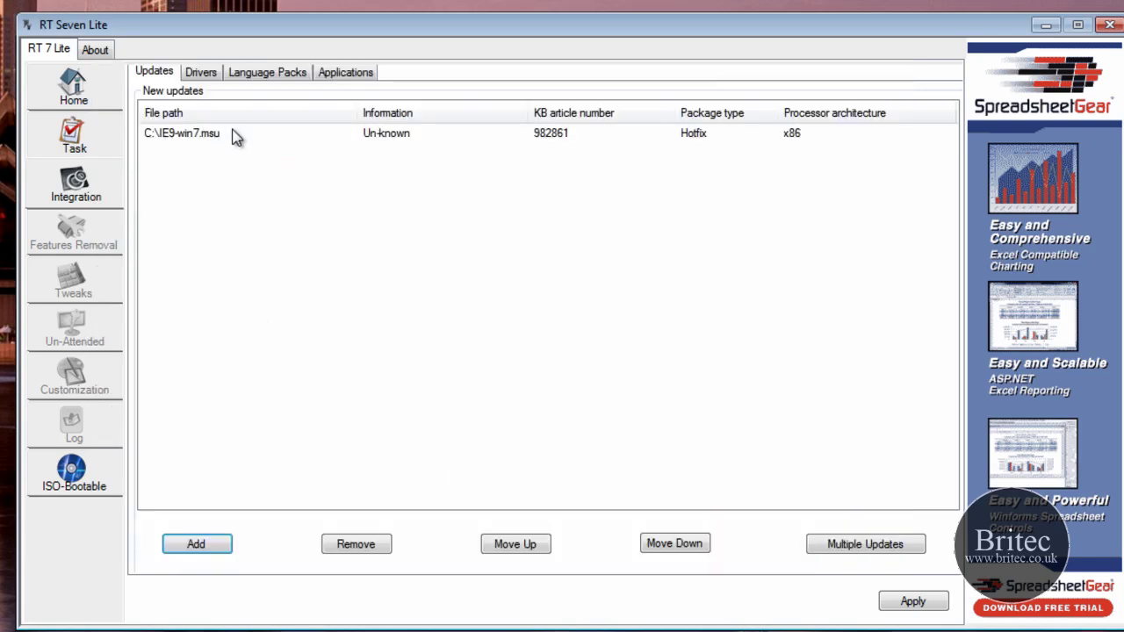
- Apply the integration, choose to build the current image only, and commit the changes
{"action": "left_click", "coordinate": [906, 602]}
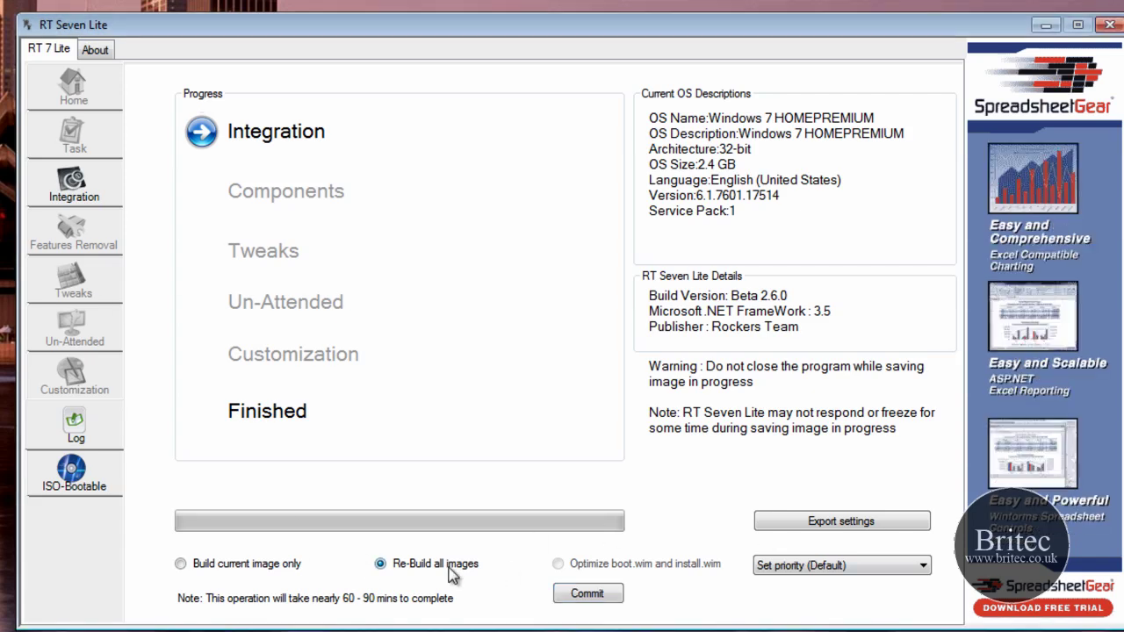
{"action": "left_click", "coordinate": [199, 566]}
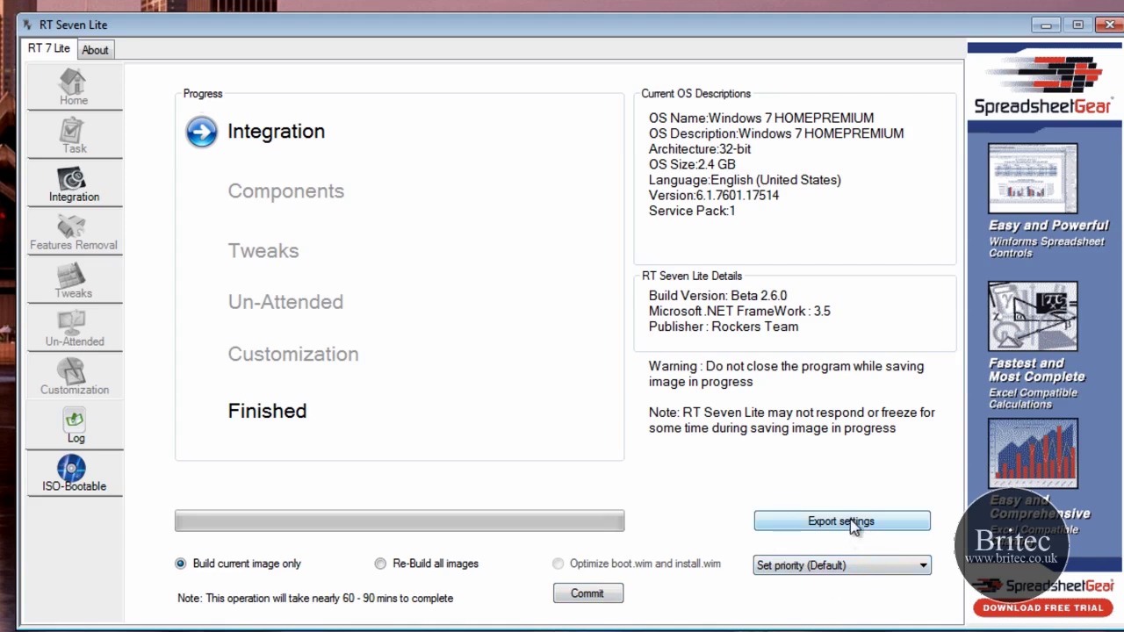
{"action": "left_click", "coordinate": [593, 595]}
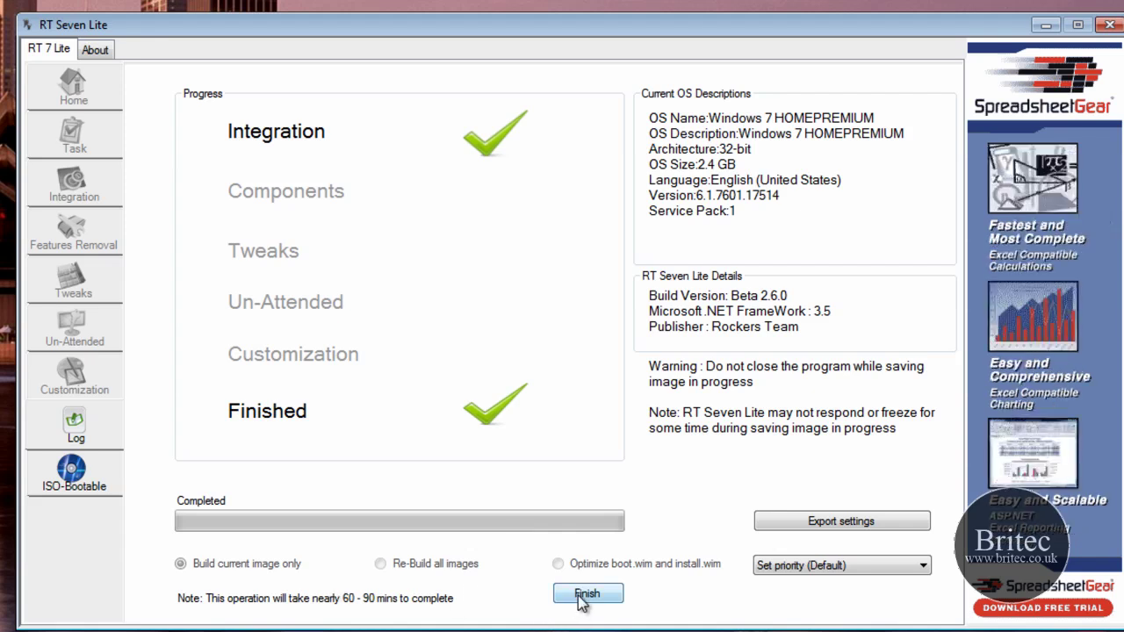
- Set the bootable ISO mode to Create Image, keeping the volume name Windows7
{"action": "left_click", "coordinate": [74, 484]}
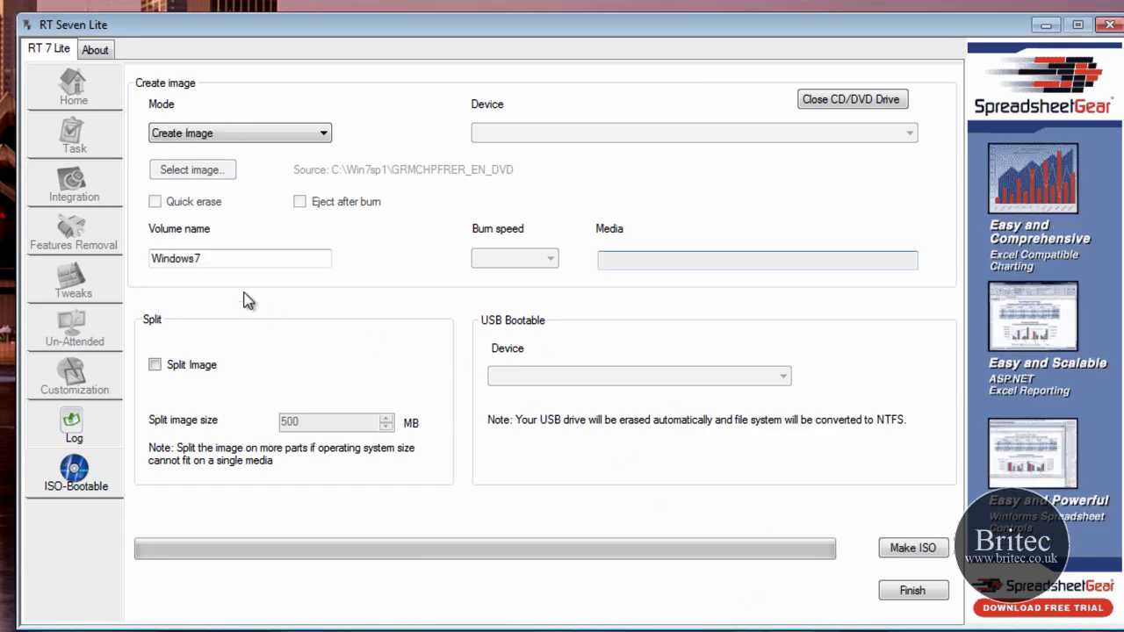
{"action": "left_click", "coordinate": [284, 134]}
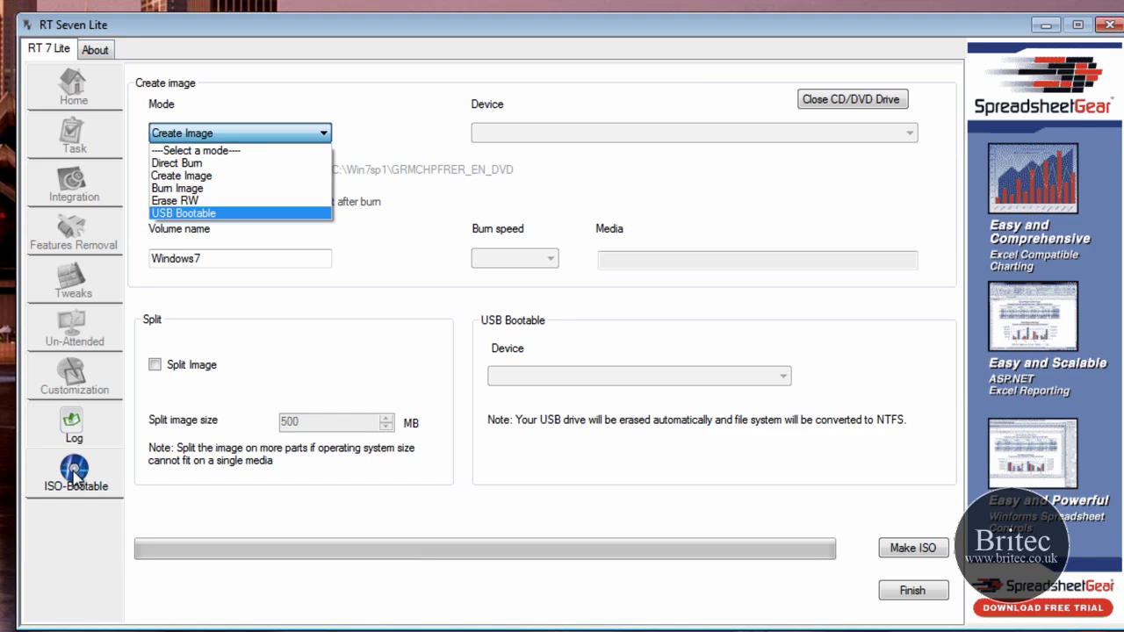
{"action": "left_click", "coordinate": [215, 175]}
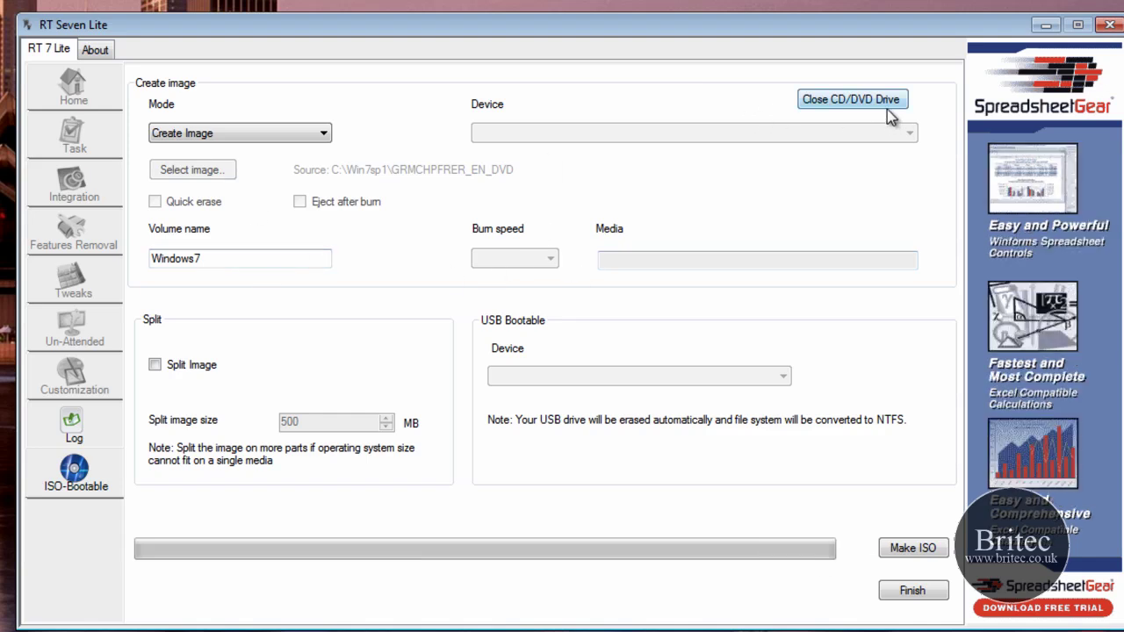
- Make the ISO image and save it as win7sp1 in the Win7sp1 folder on Local Disk (C:)
{"action": "left_click", "coordinate": [900, 550]}
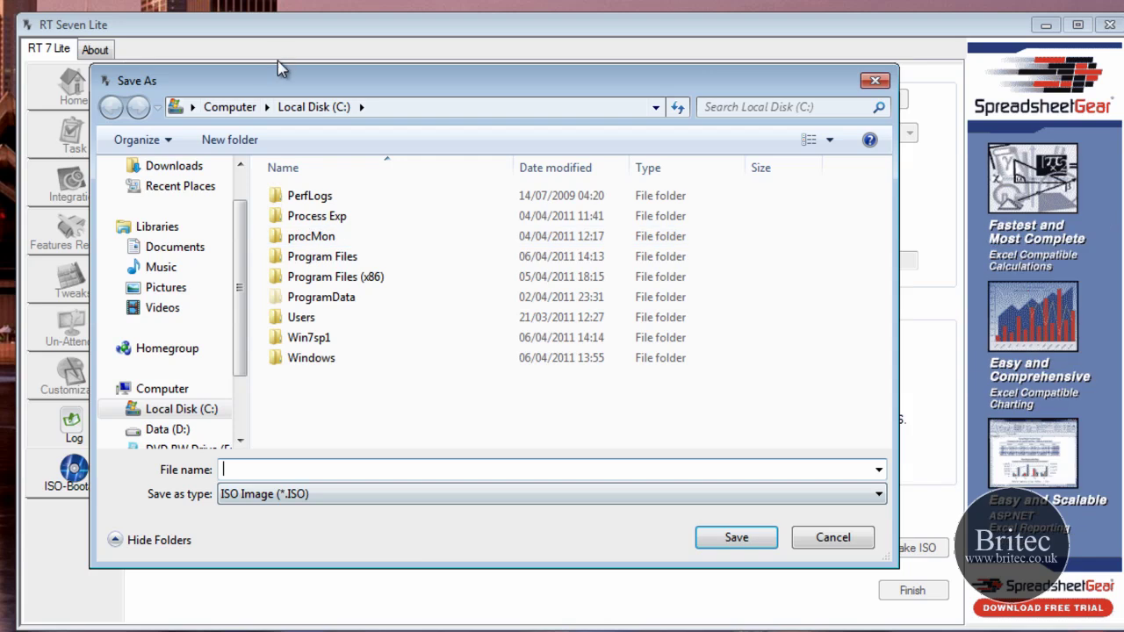
{"action": "left_click_drag", "start_coordinate": [277, 79], "coordinate": [409, 114]}
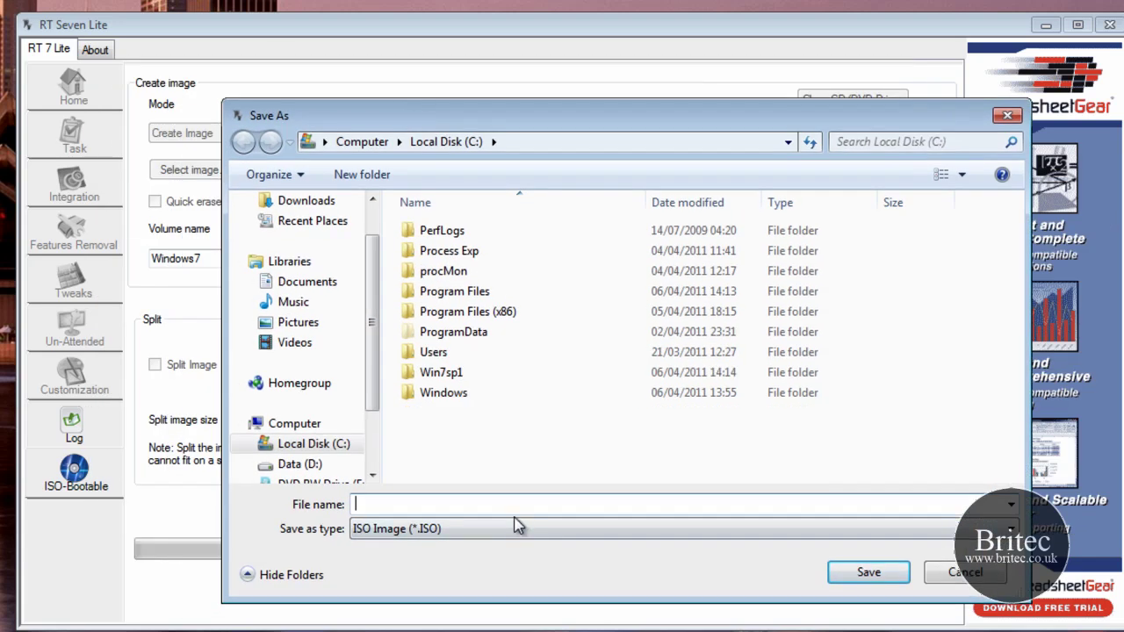
{"action": "type", "text": "win"}
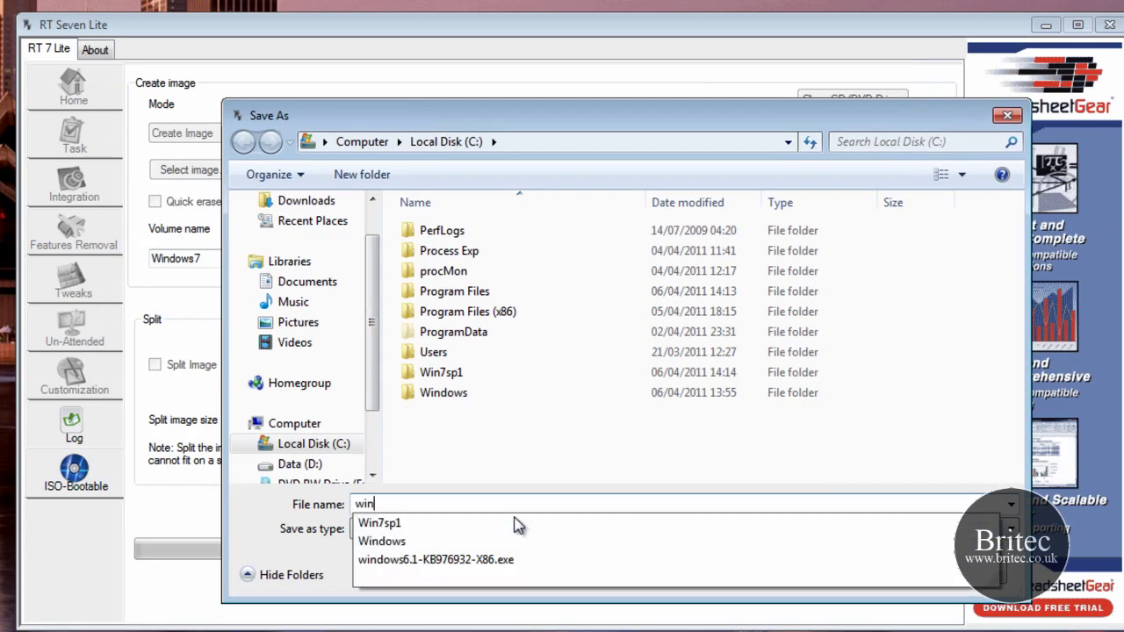
{"action": "type", "text": "7sp1"}
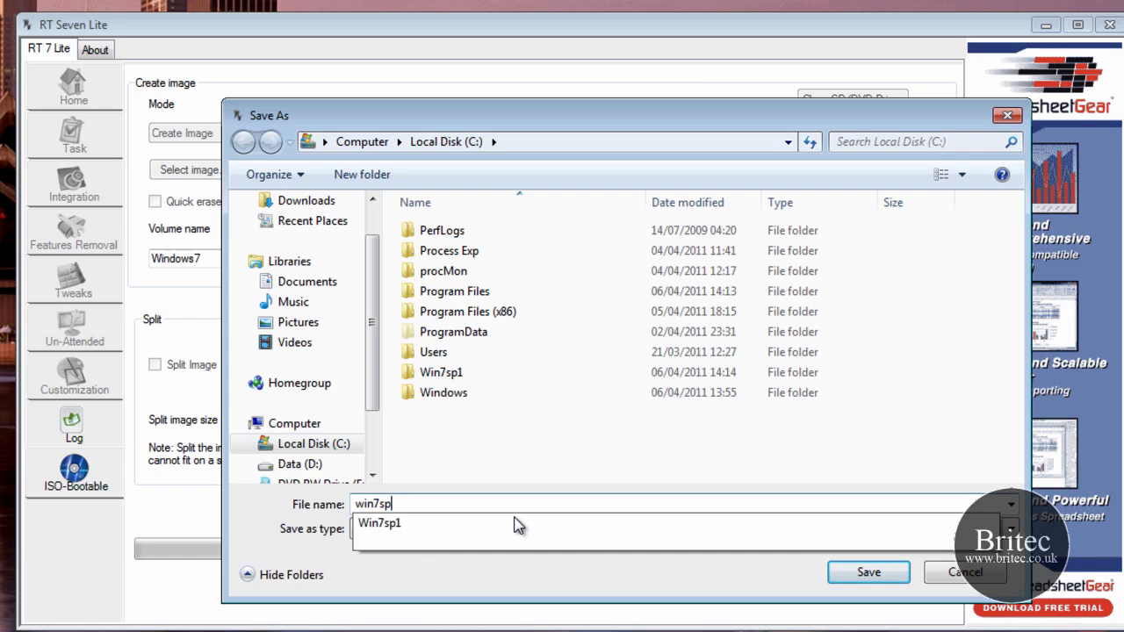
{"action": "key", "text": "Escape"}
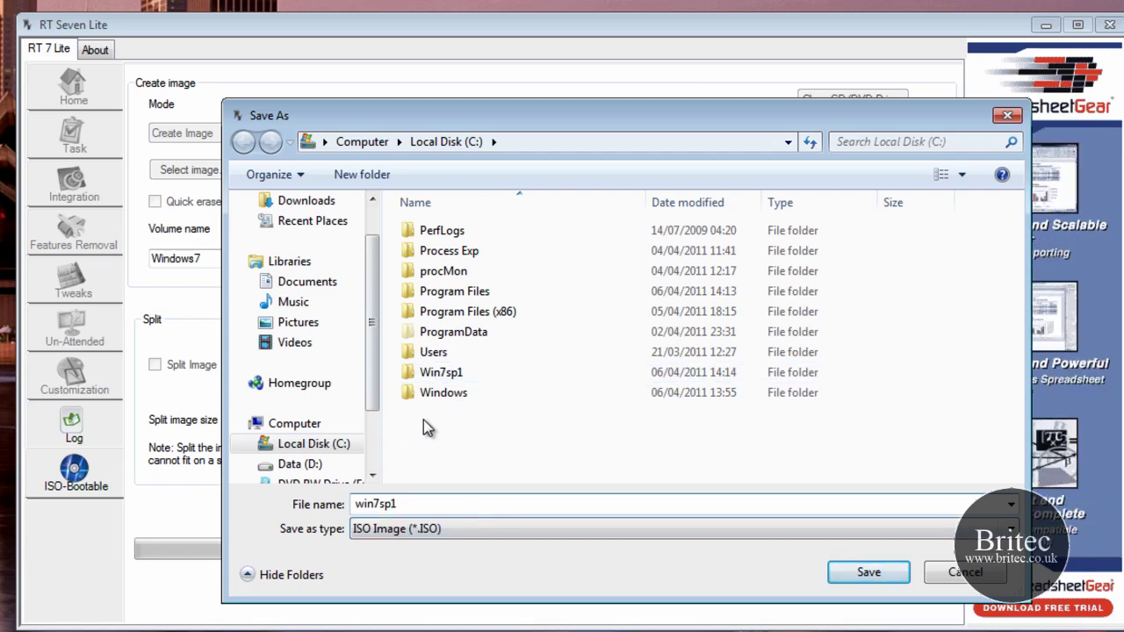
{"action": "left_click", "coordinate": [869, 572]}
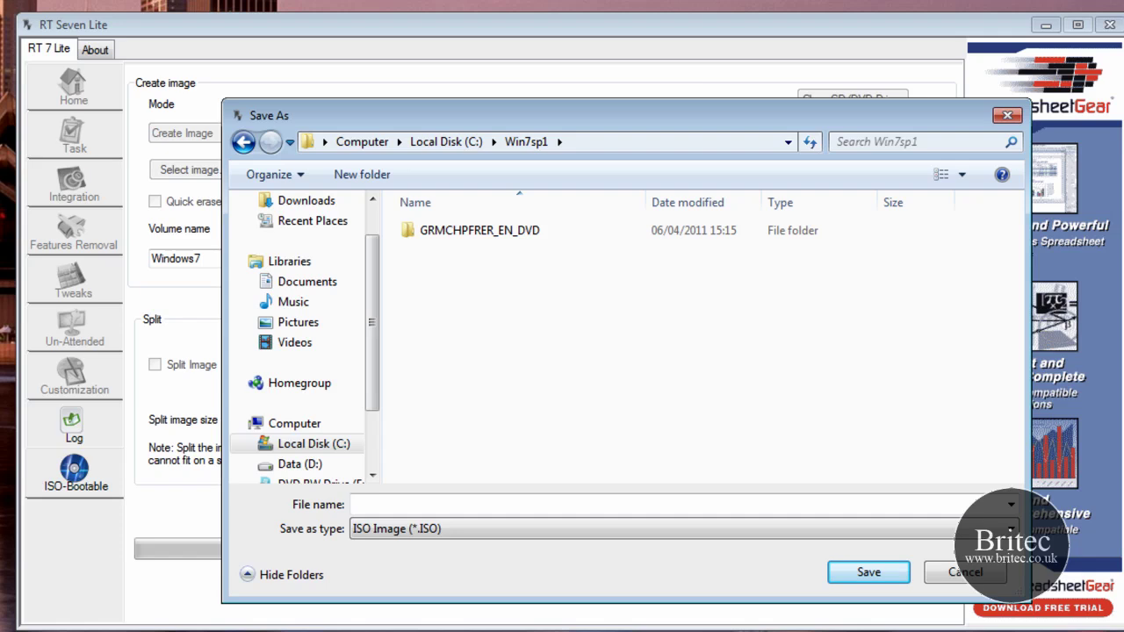
{"action": "left_click", "coordinate": [364, 502]}
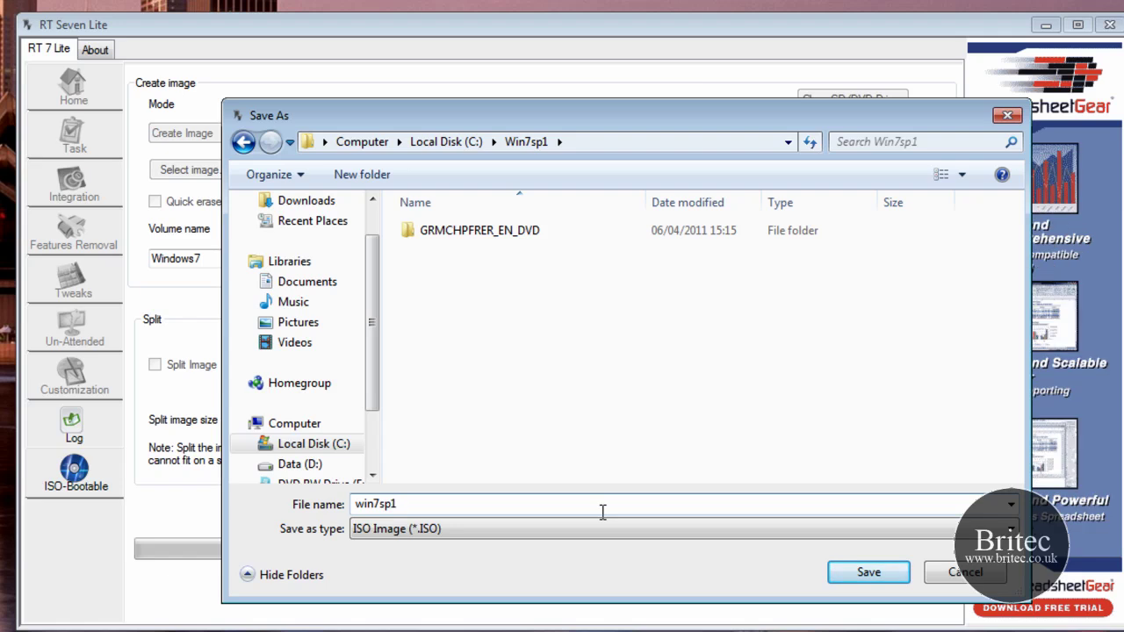
{"action": "left_click", "coordinate": [868, 572]}
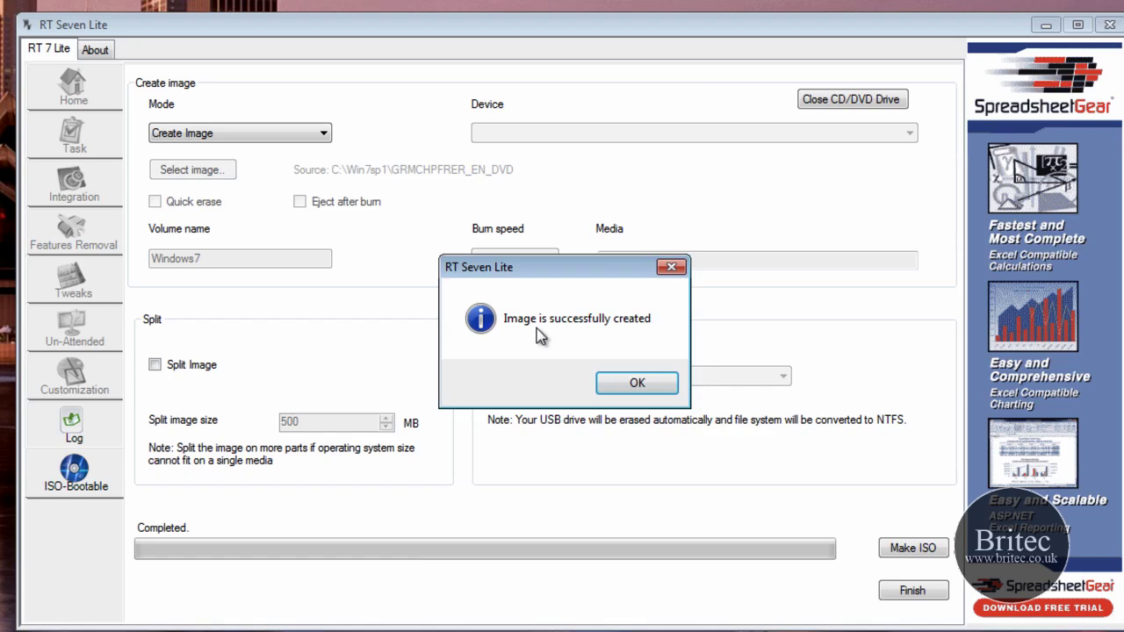
- Dismiss the image creation notice, finish the session and exit RT Seven Lite
{"action": "left_click", "coordinate": [637, 383]}
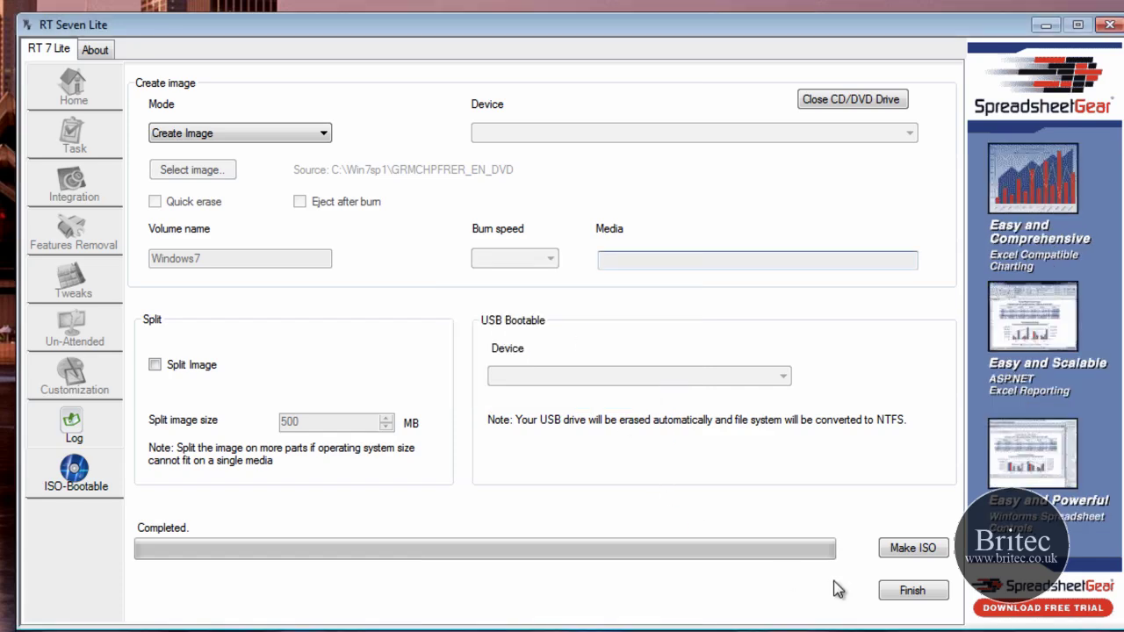
{"action": "left_click", "coordinate": [911, 590]}
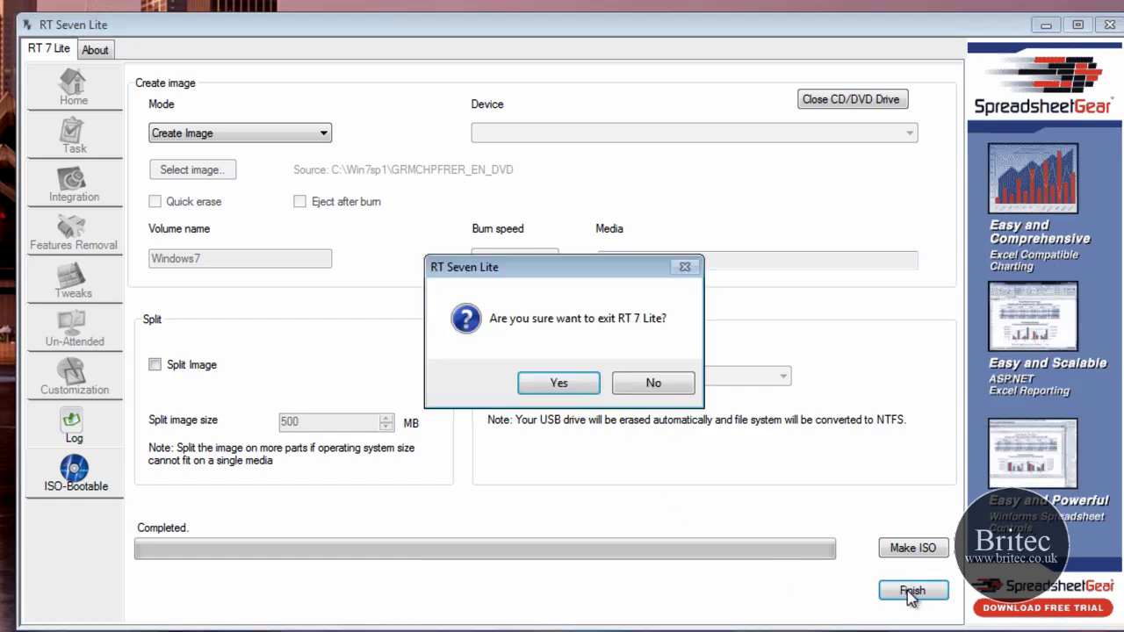
{"action": "left_click", "coordinate": [570, 393]}
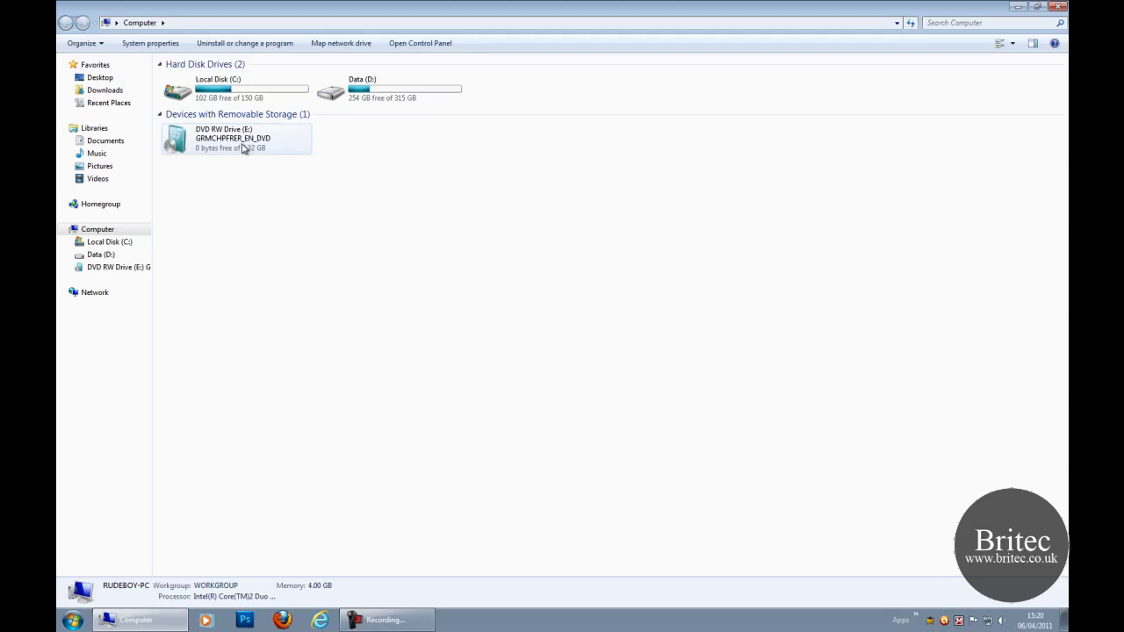
- In Windows Explorer, open win7sp1.iso from C:\Win7sp1 with 7-Zip, examine its setup files and folders, and close the archive
{"action": "double_click", "coordinate": [209, 98]}
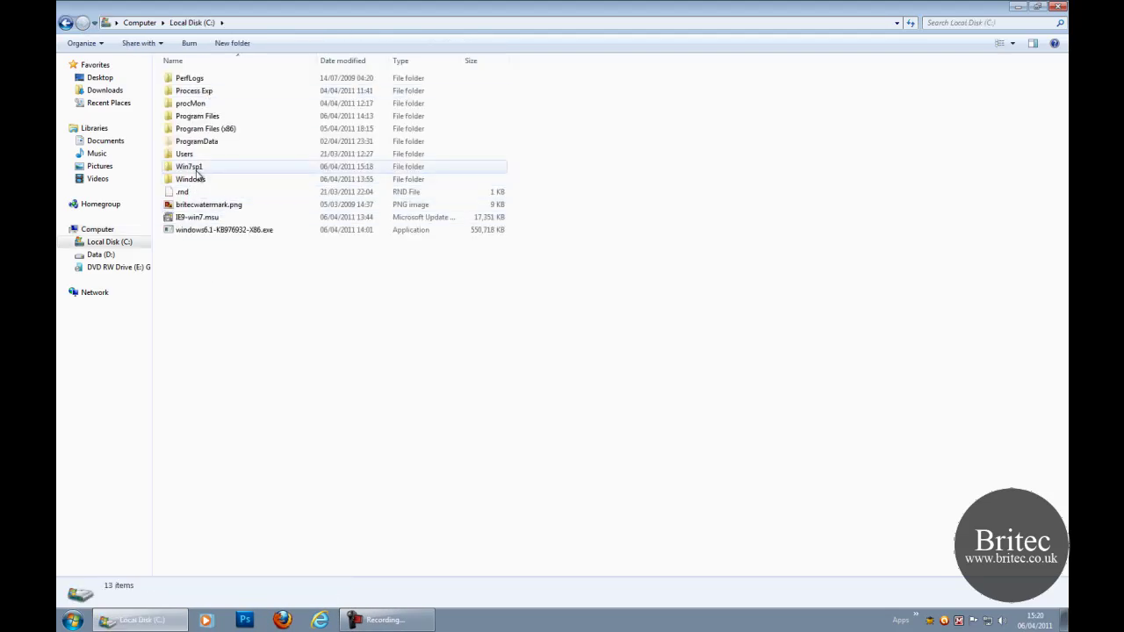
{"action": "double_click", "coordinate": [194, 169]}
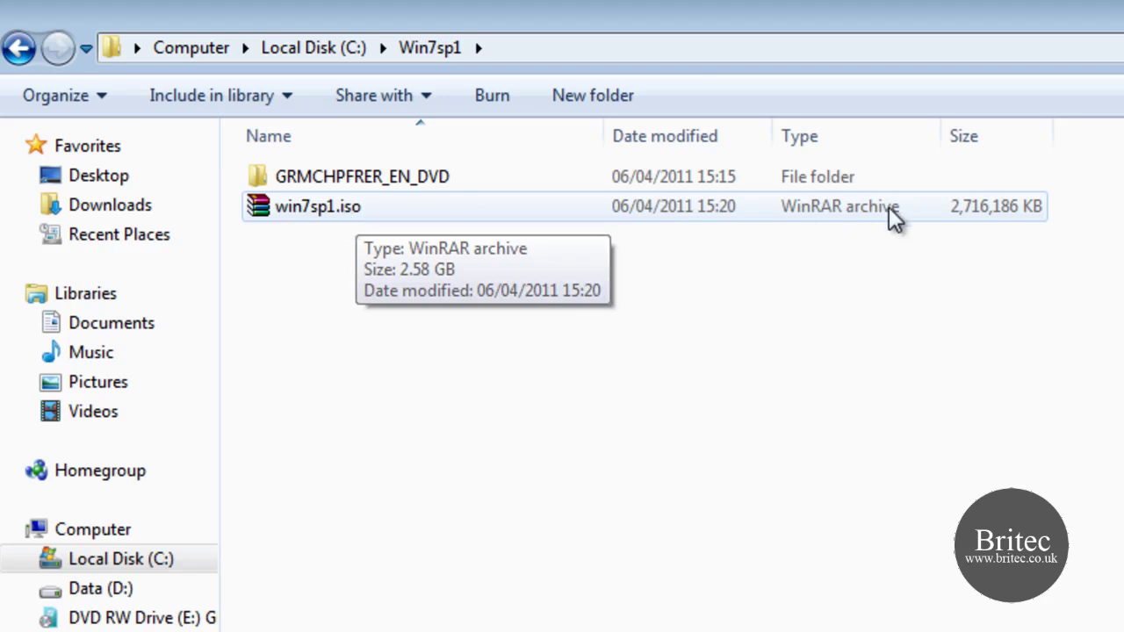
{"action": "right_click", "coordinate": [334, 212]}
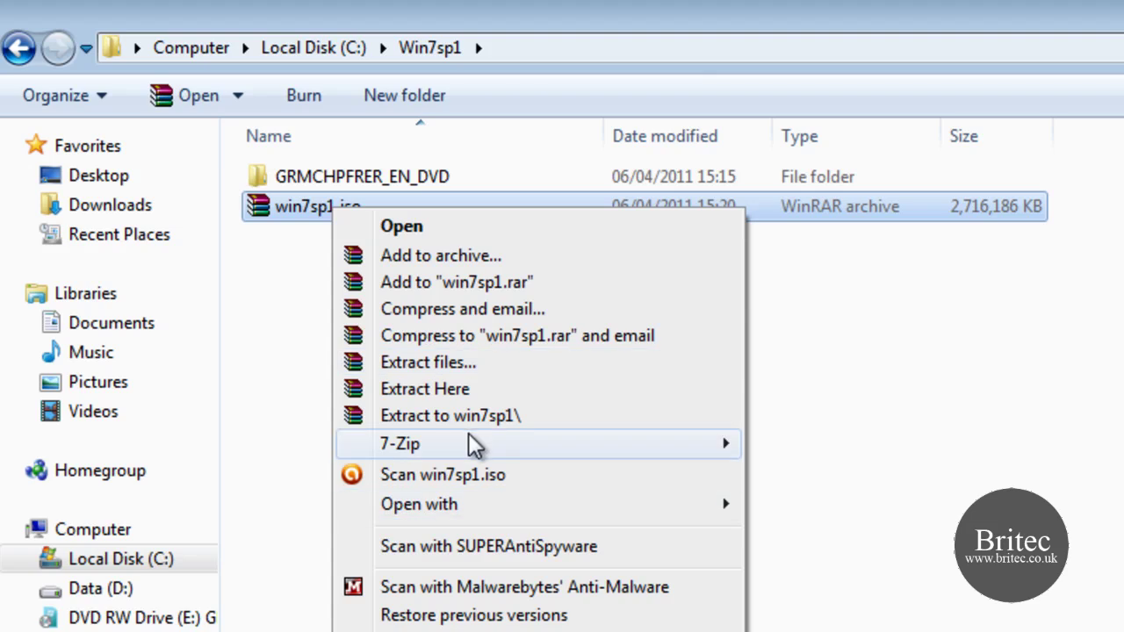
{"action": "mouse_move", "coordinate": [654, 455]}
{"action": "left_click", "coordinate": [832, 447]}
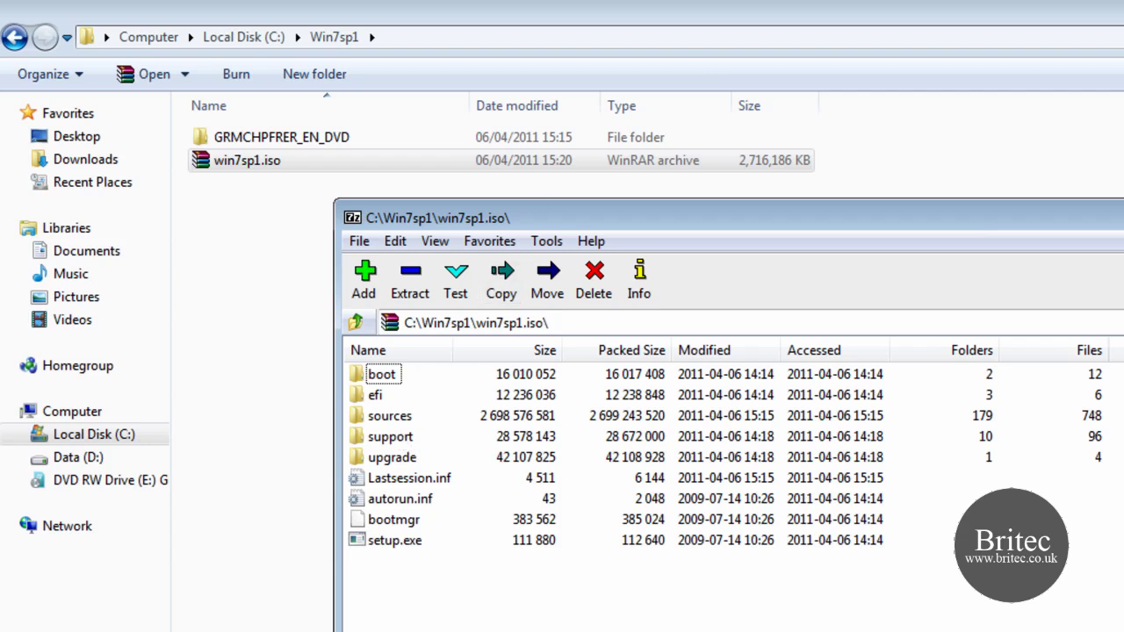
{"action": "key", "text": "alt+F4"}
{"action": "left_click", "coordinate": [462, 468]}
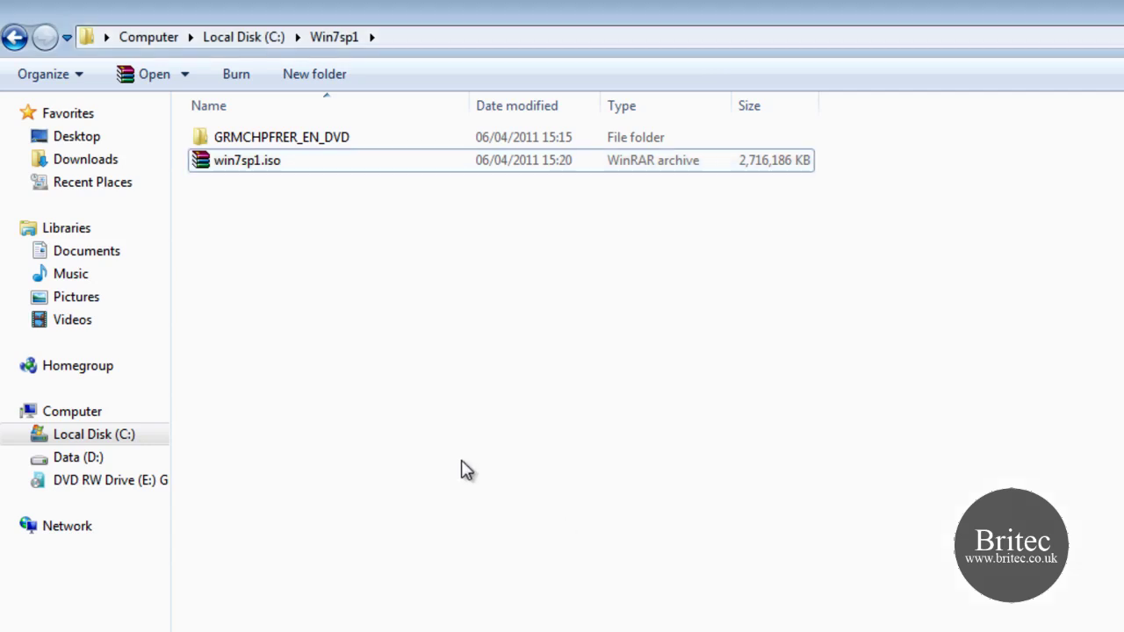